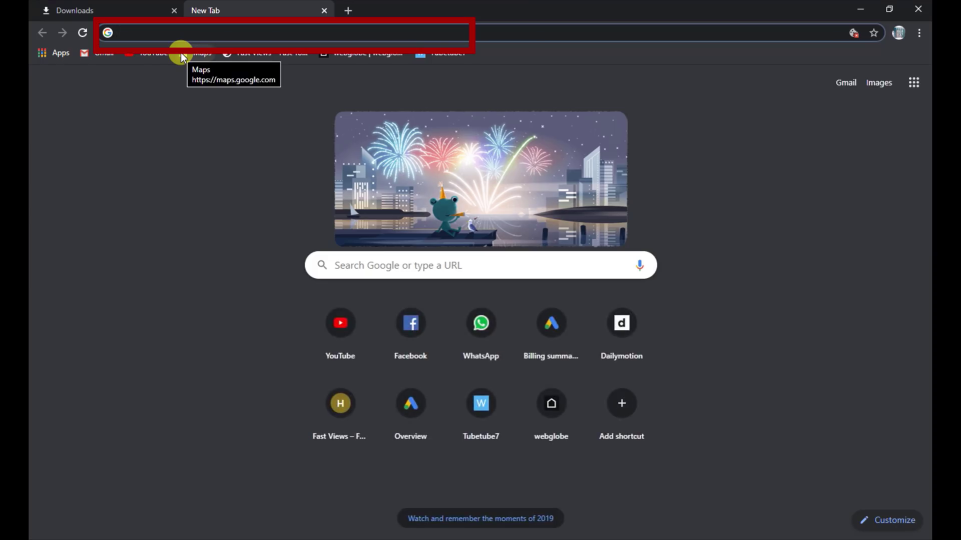
Step: Search the web for "windows 10 download" and open Microsoft's Download Windows 10 page
type("windows 10")
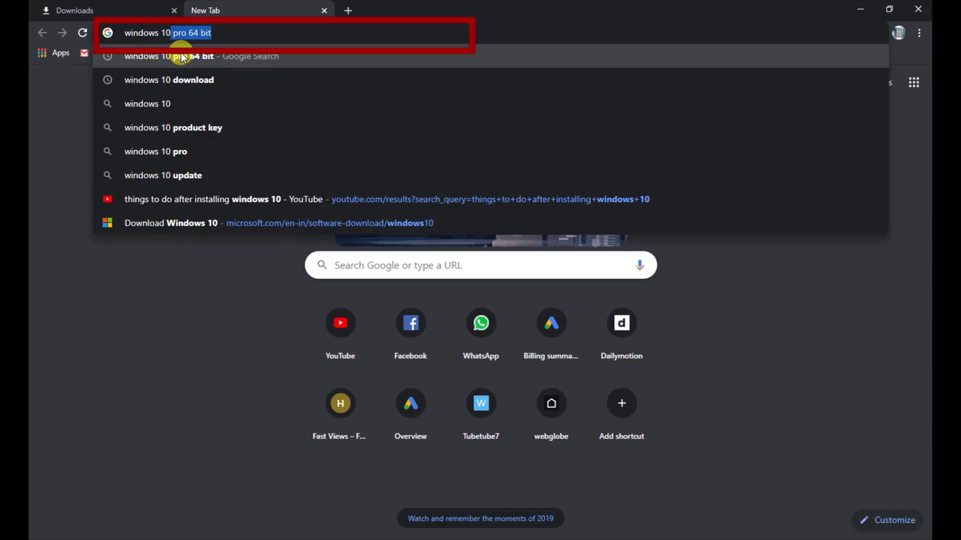
type(" download")
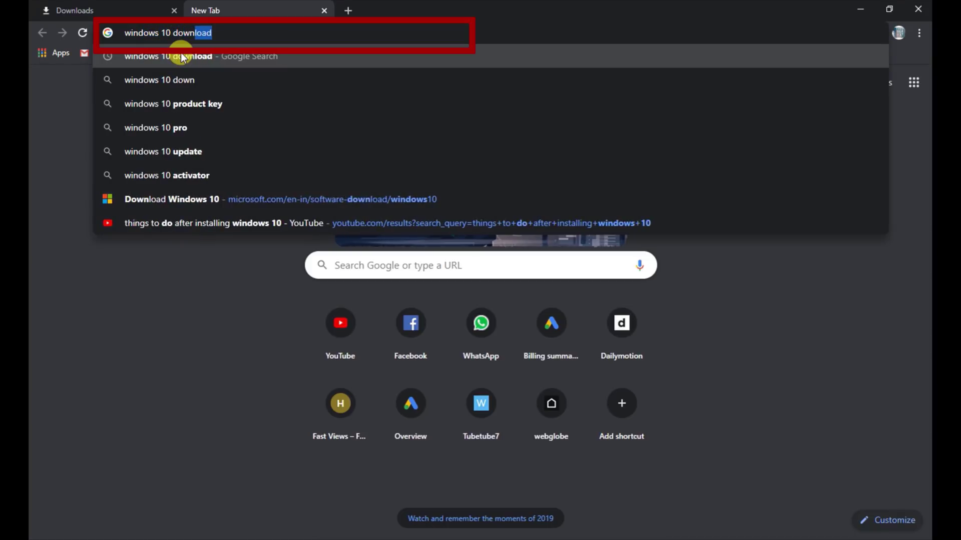
left_click(181, 56)
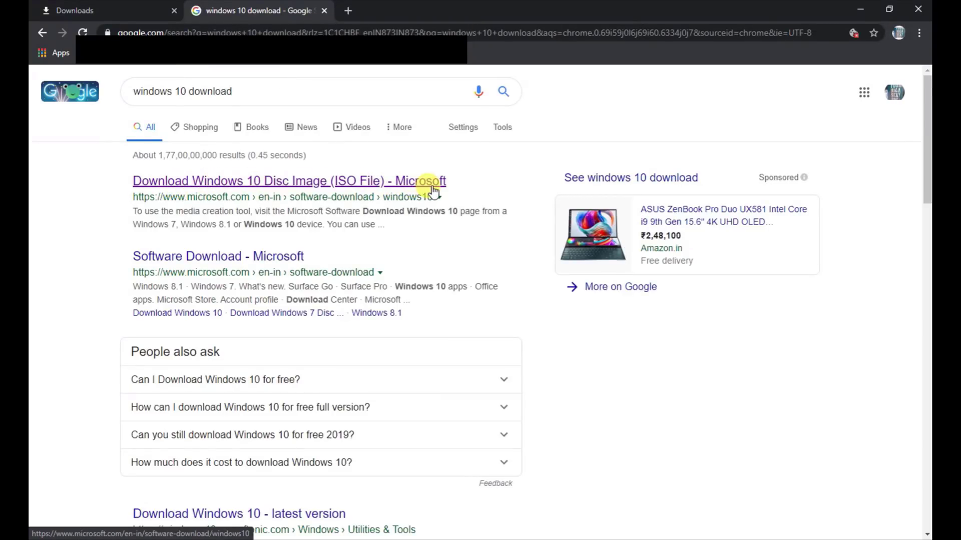
left_click(240, 182)
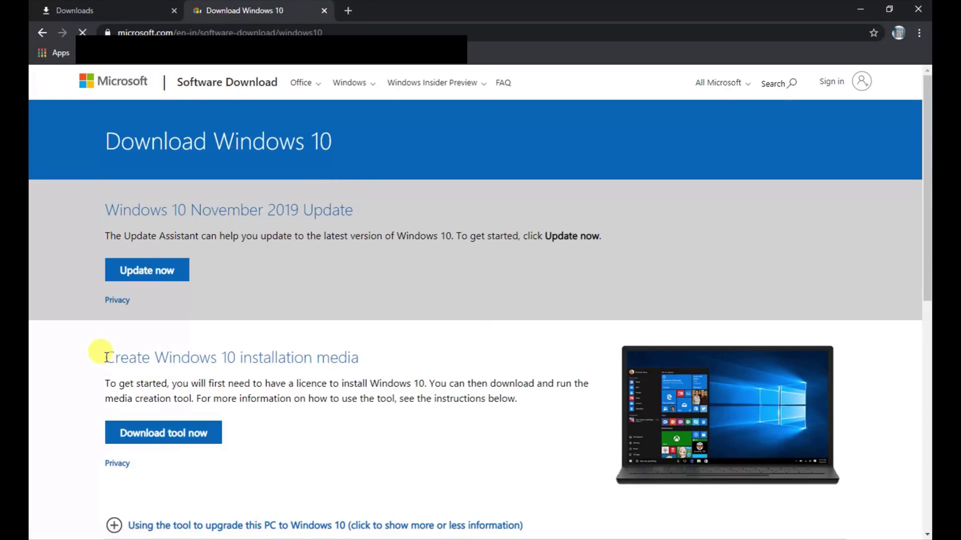
Step: Download the media creation tool offered for creating Windows 10 installation media
triple_click(375, 356)
left_click(324, 427)
left_click(150, 440)
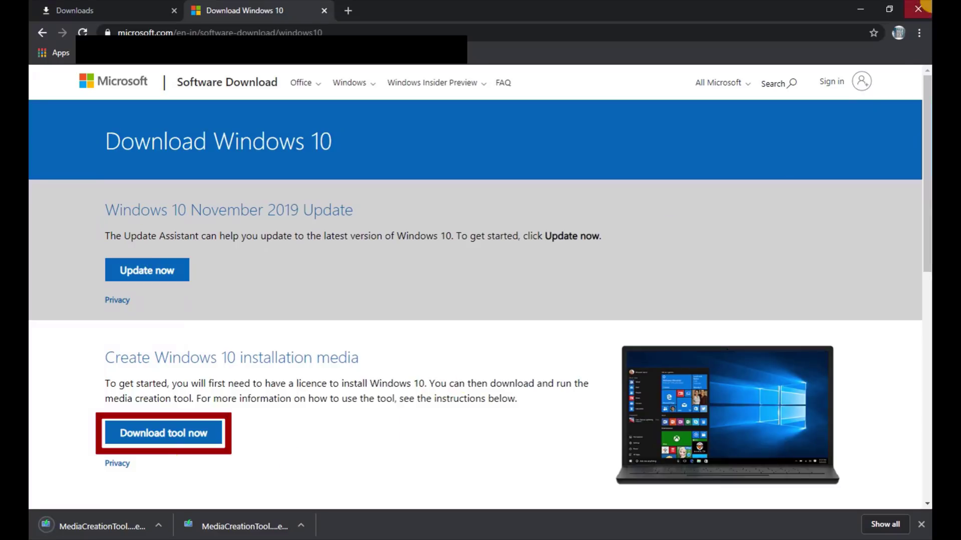
Step: Leave the browser and launch MediaCreationTool1909.exe from the desktop
left_click(871, 8)
left_click(57, 473)
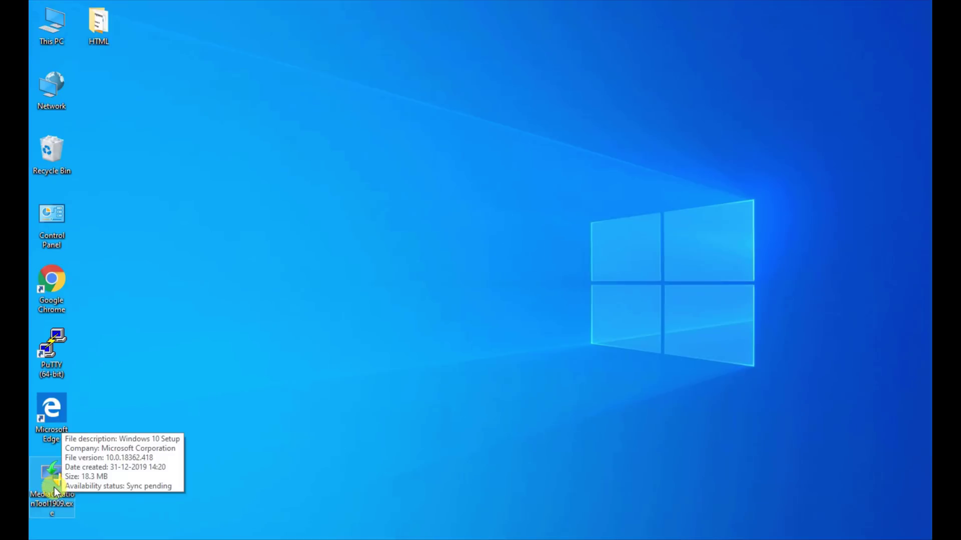
double_click(50, 477)
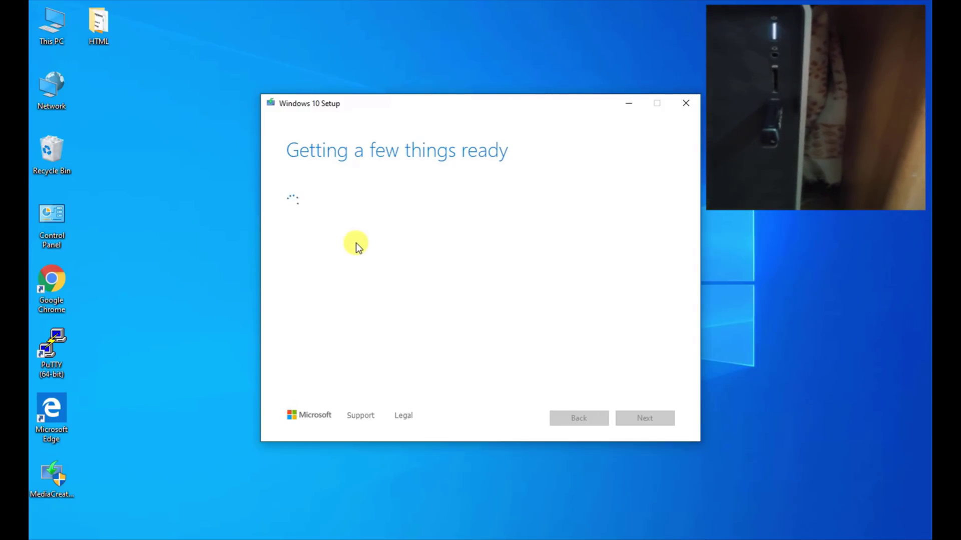
Step: Accept the license terms and choose to create installation media (USB flash drive, DVD, or ISO file) for another PC
scroll(476, 343, "down", 15)
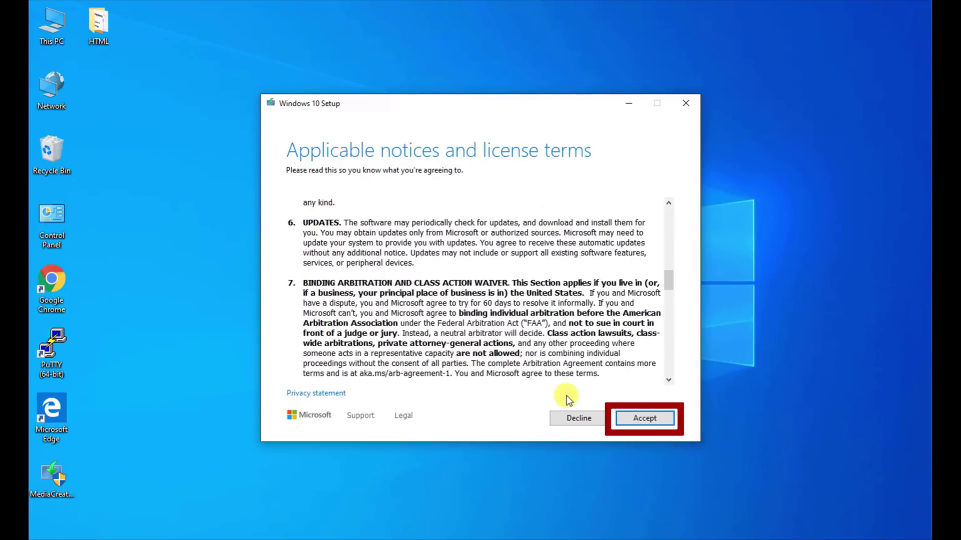
scroll(671, 367, "down", 15)
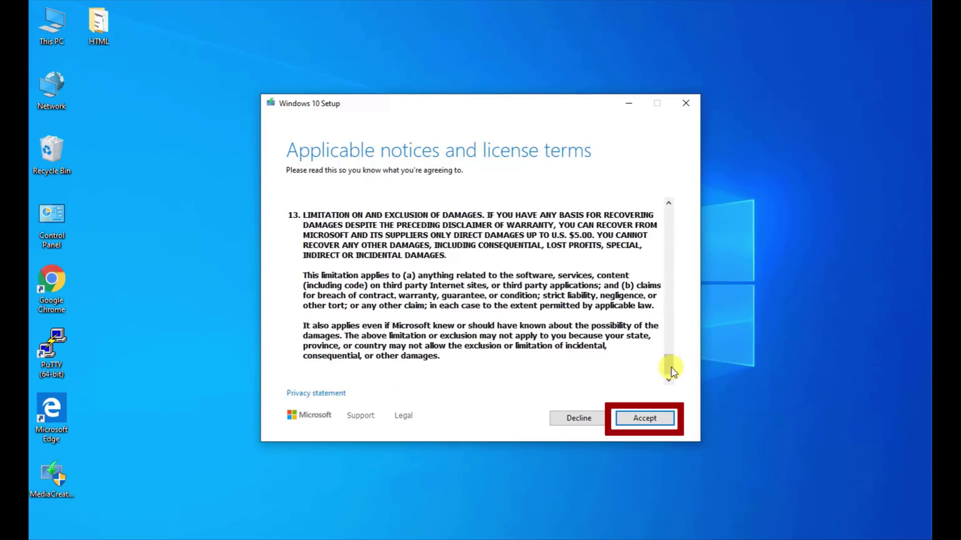
left_click(648, 420)
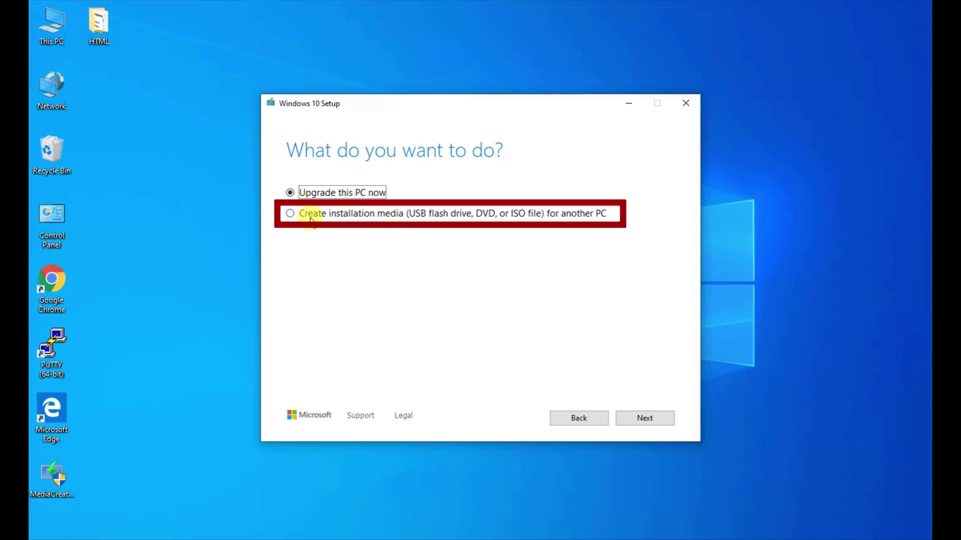
left_click(291, 213)
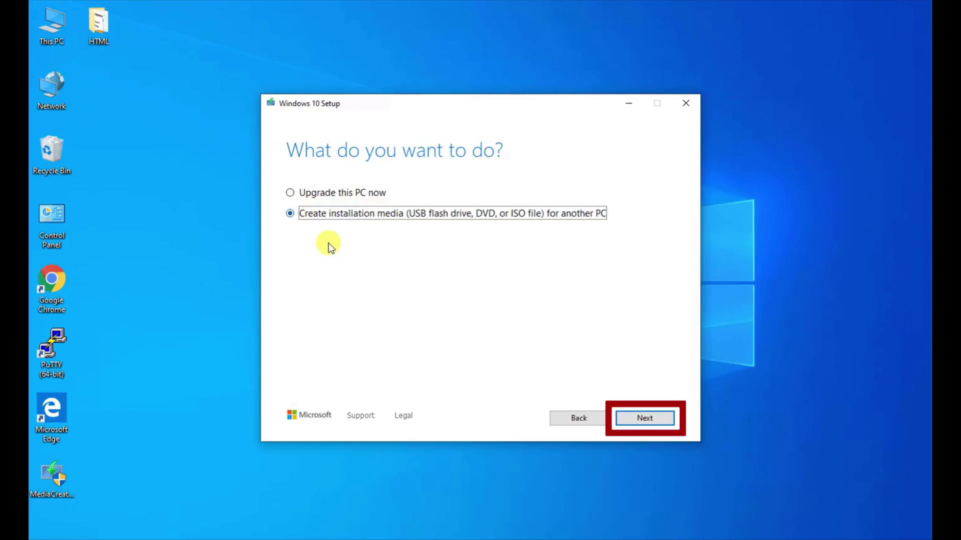
left_click(652, 420)
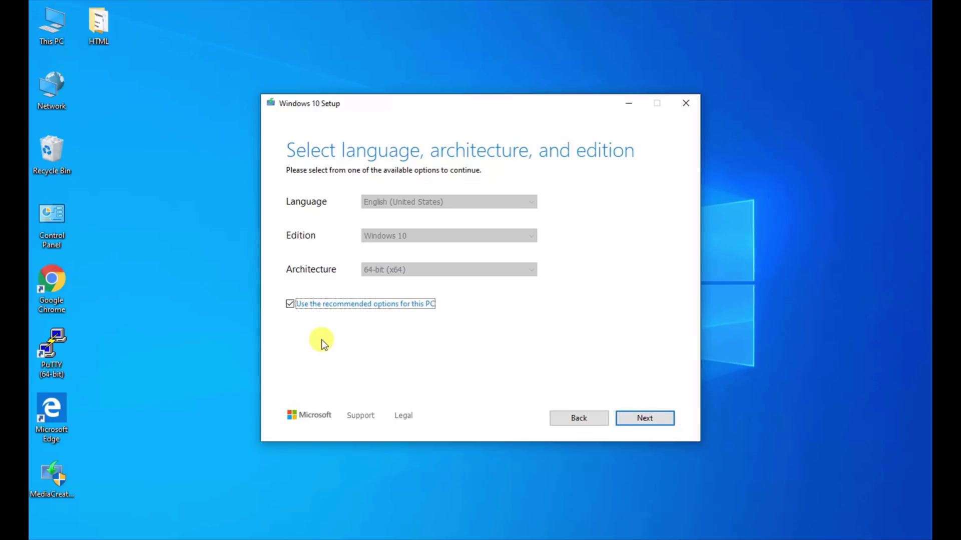
Step: Turn off the recommended options, keep the Windows 10 edition, and set the architecture to Both
left_click(290, 303)
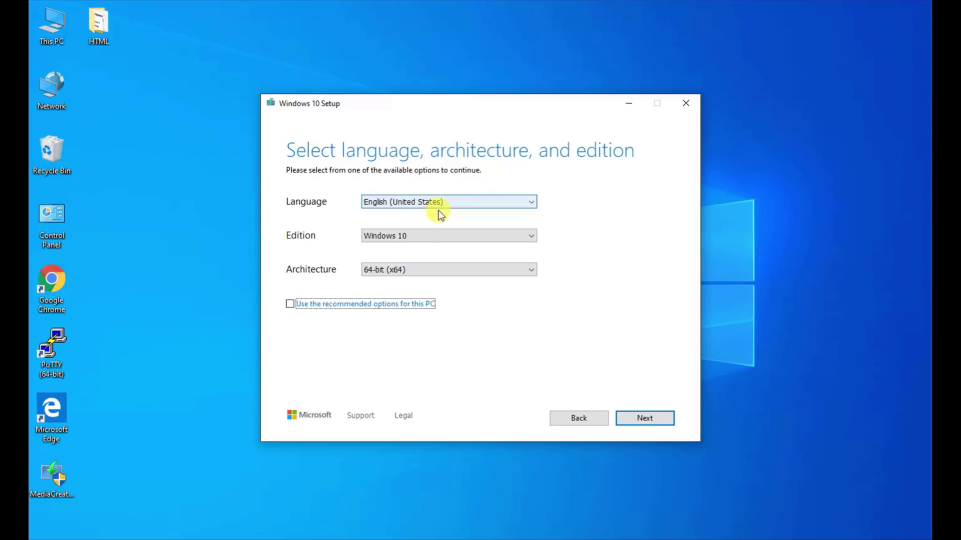
left_click(518, 236)
left_click(398, 249)
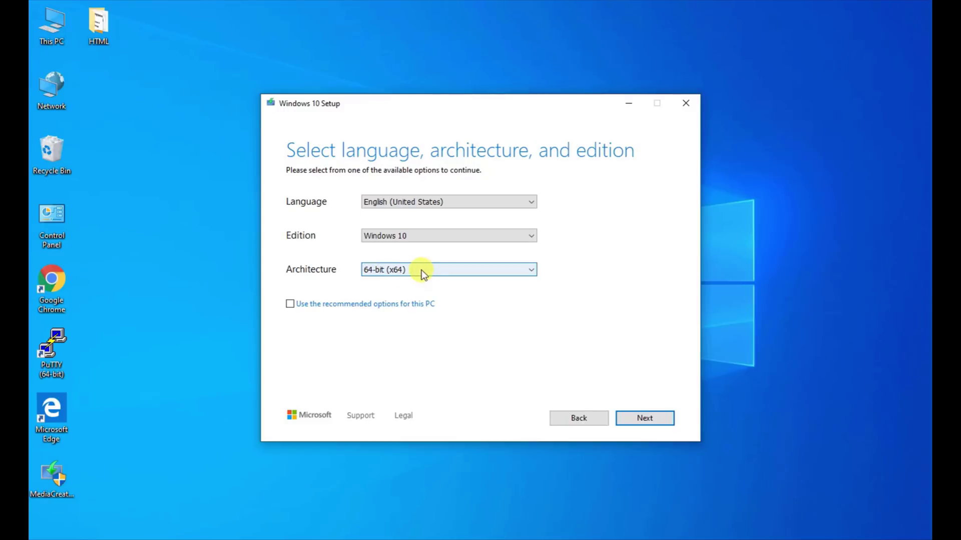
left_click(524, 269)
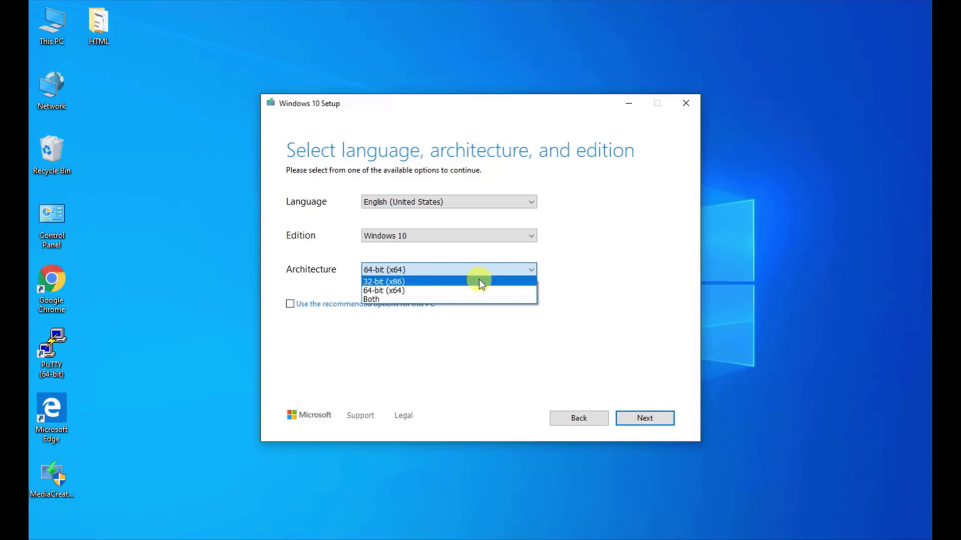
left_click(383, 299)
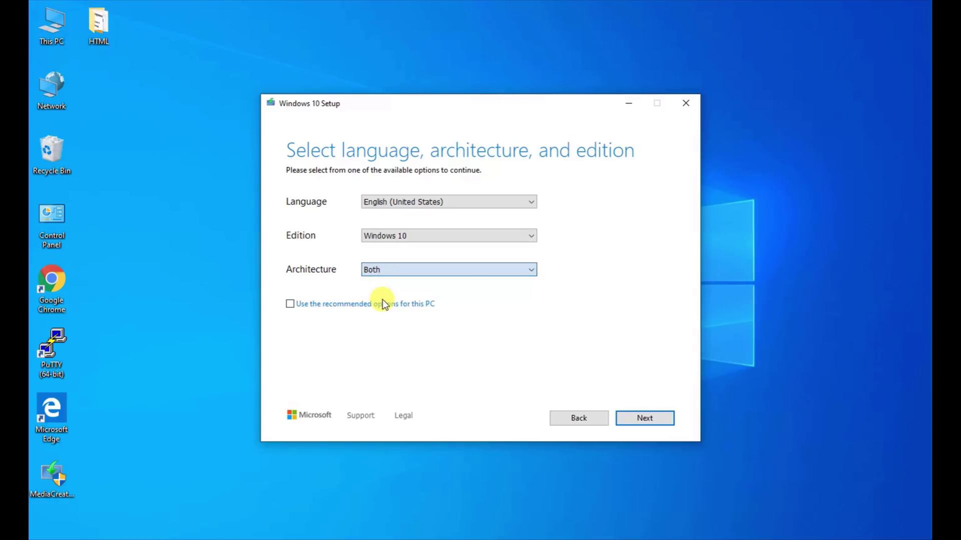
left_click(650, 420)
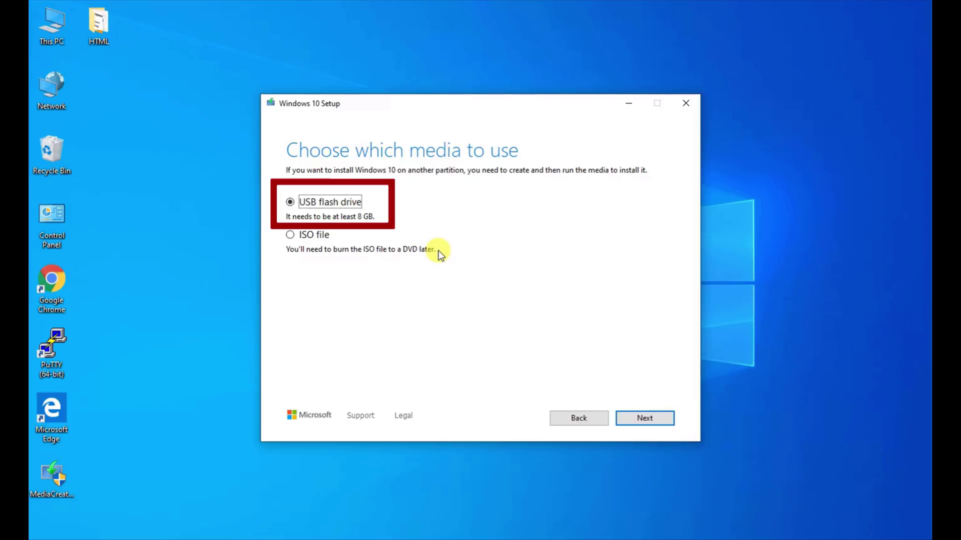
Step: Create the installation media on the USB flash drive H: (MYUSB) and finish the setup wizard
left_click(652, 420)
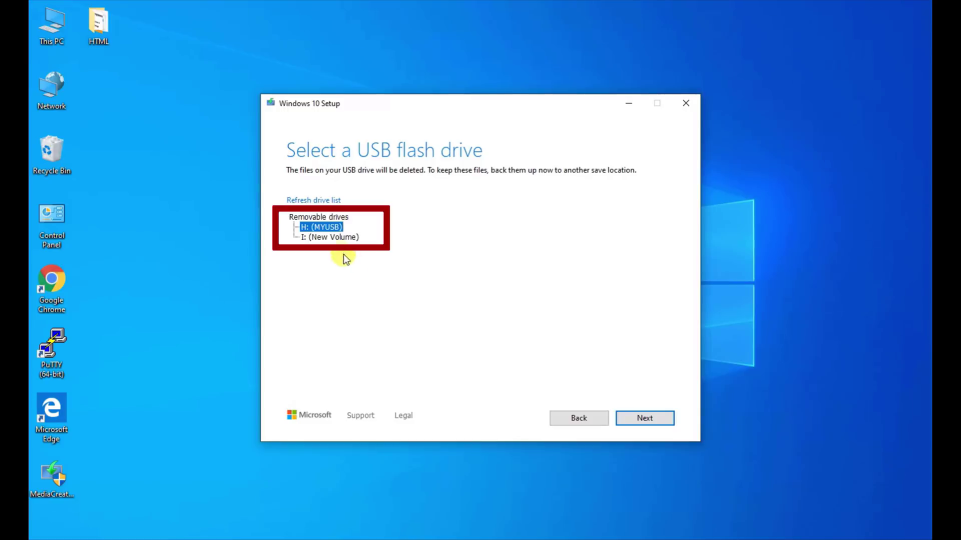
left_click(648, 418)
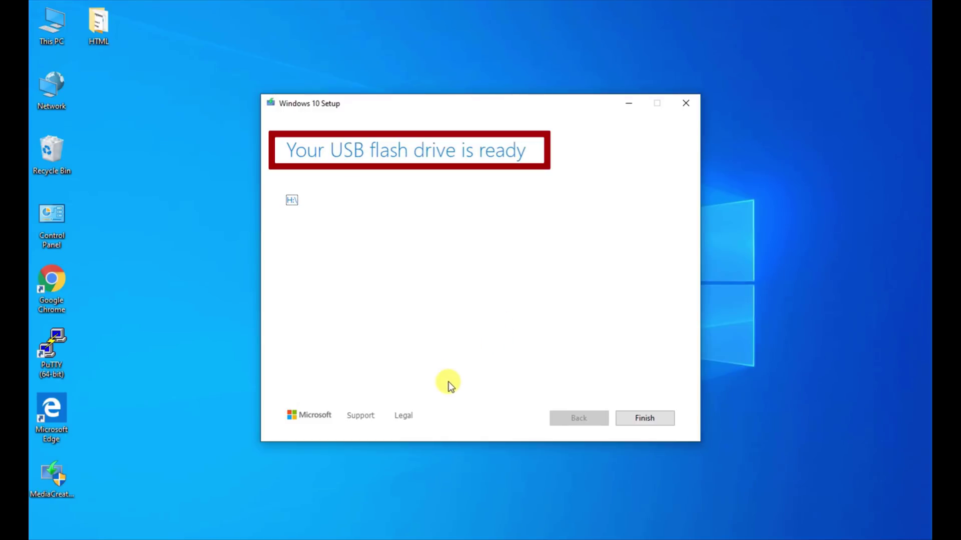
left_click(648, 419)
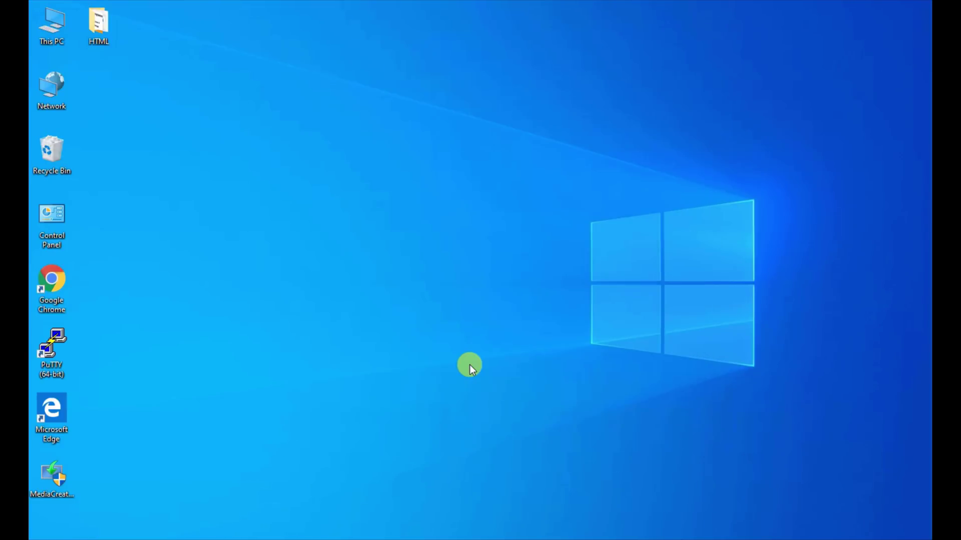
Step: Open the ESD-USB (H:) drive from This PC to check the installation files, and close File Explorer
double_click(65, 27)
left_click(382, 232)
right_click(382, 227)
left_click(400, 232)
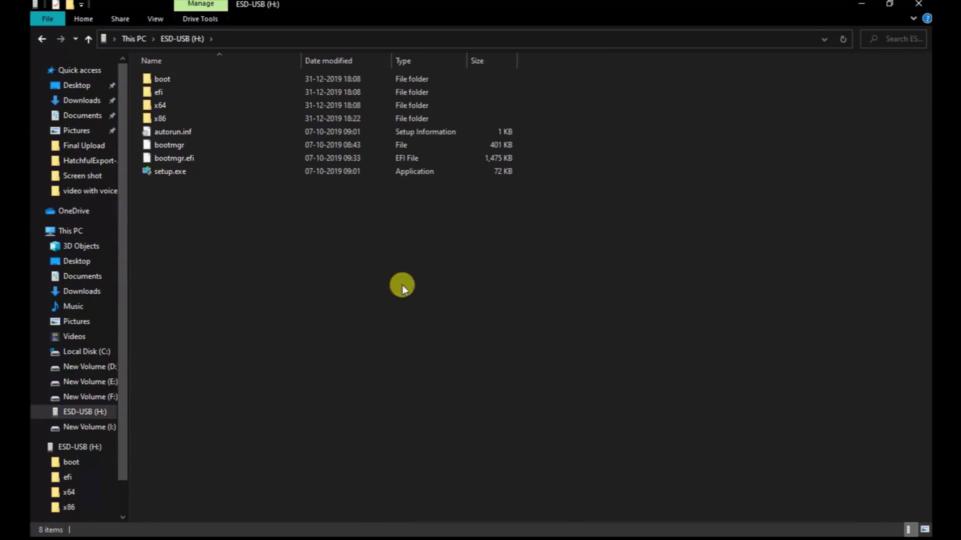
left_click(42, 39)
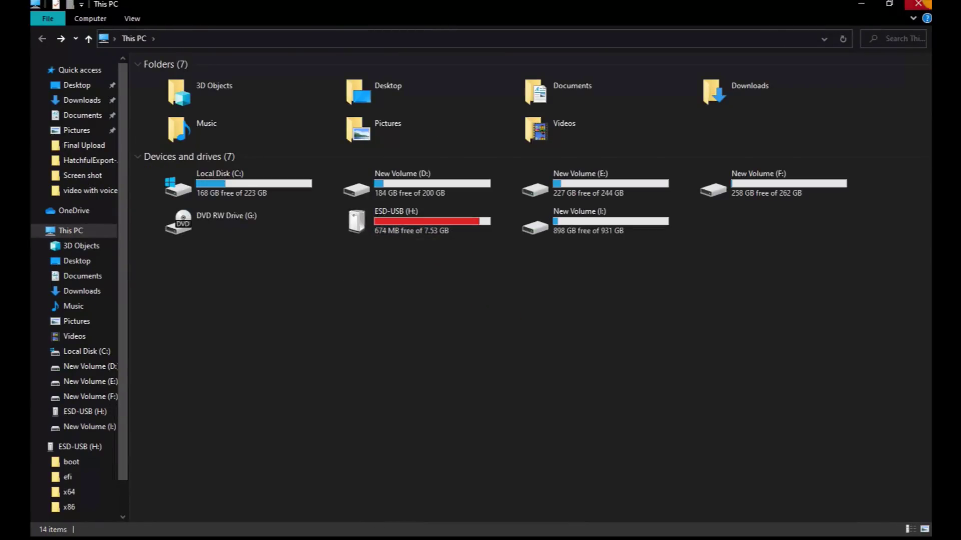
left_click(919, 7)
right_click(458, 158)
left_click(470, 193)
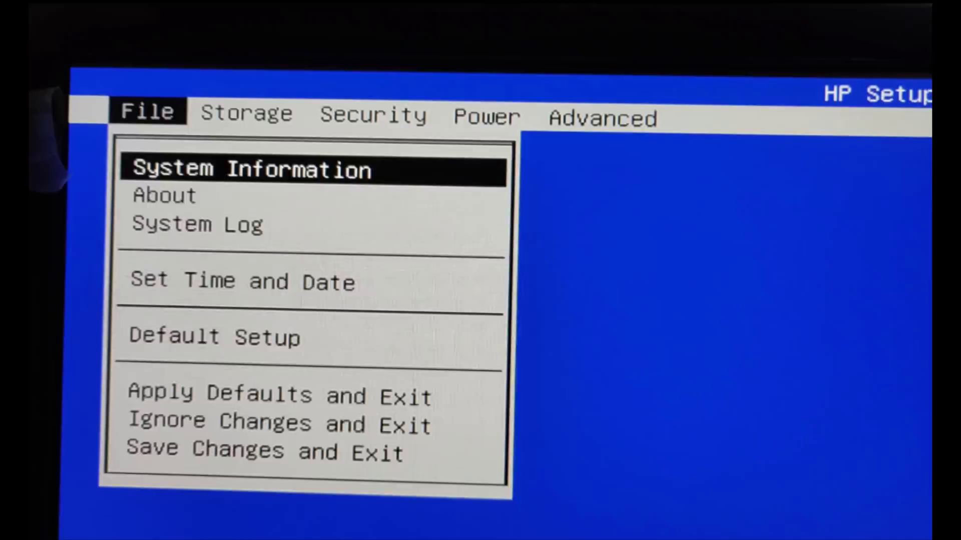
Step: Open the Boot Order settings among the storage settings of the HP Setup Utility
key("Right")
key("Down")
key("Down")
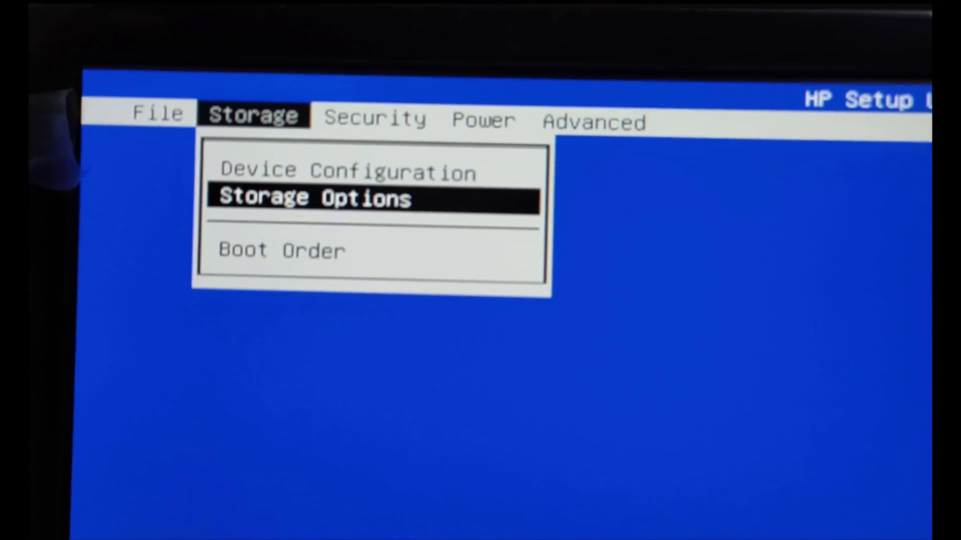
key("Return")
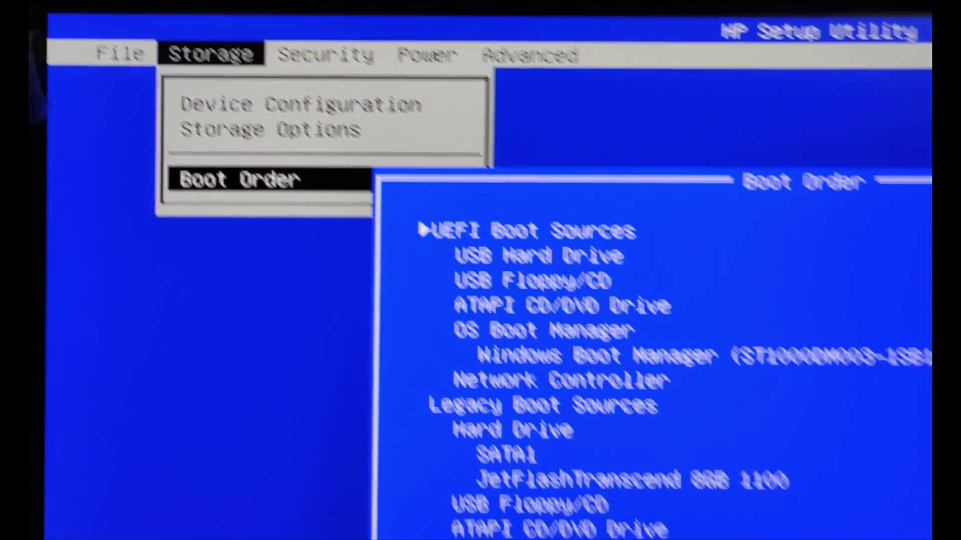
Step: Review the UEFI and Legacy boot sources, including the JetFlashTranscend 8GB drive, and accept the boot order
key("Down")
key("Down")
key("Down")
key("Down")
key("Down")
key("Down")
key("Down")
key("Down")
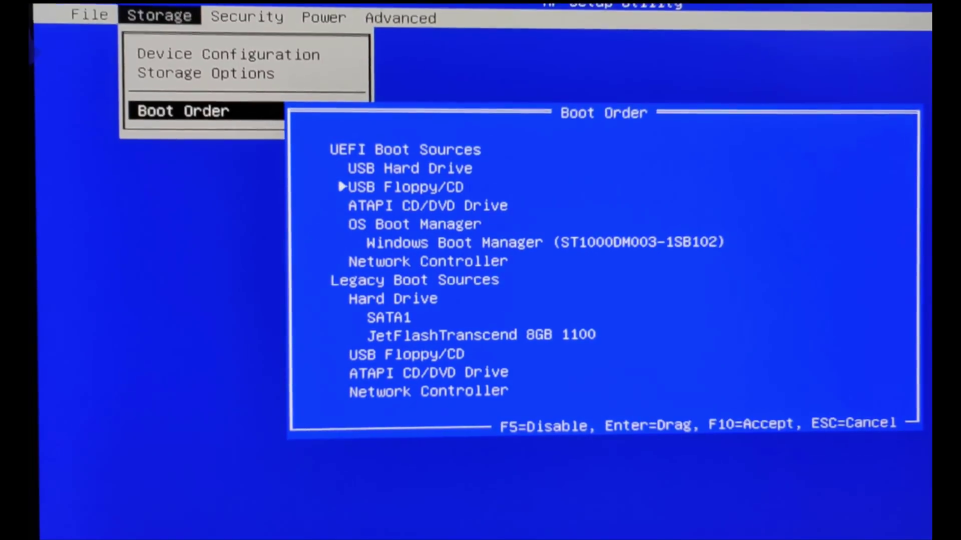
key("Down")
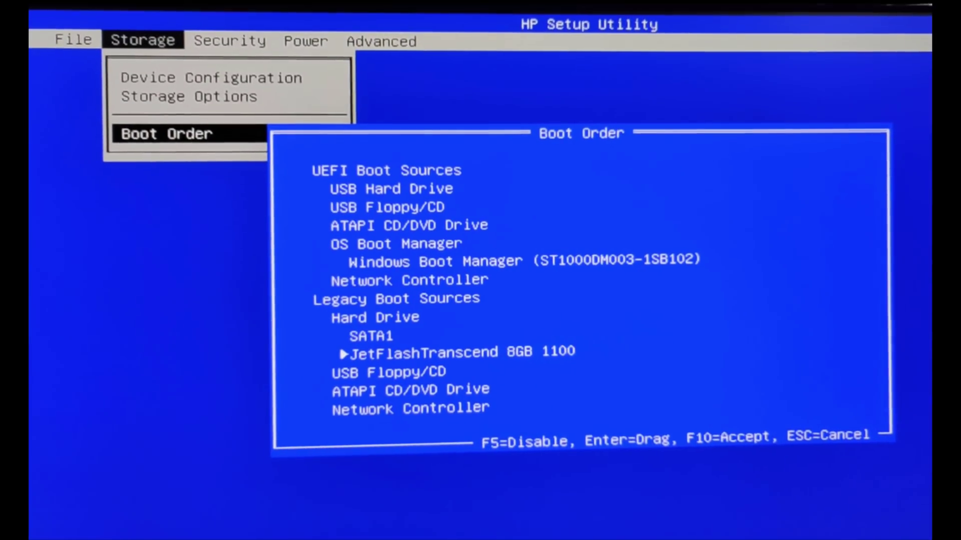
key("Up")
key("Up")
key("Up")
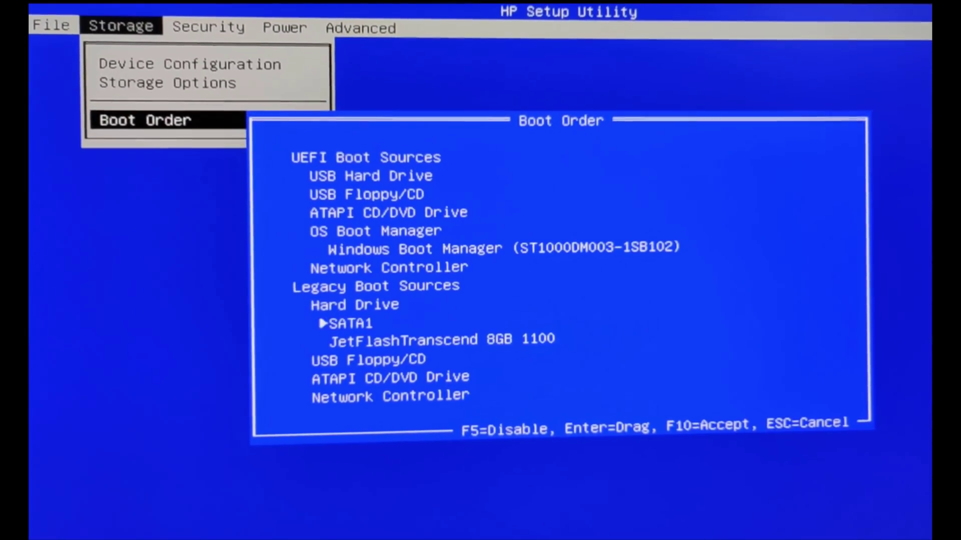
key("Up")
key("Up")
key("Up")
key("Up")
key("Up")
key("Up")
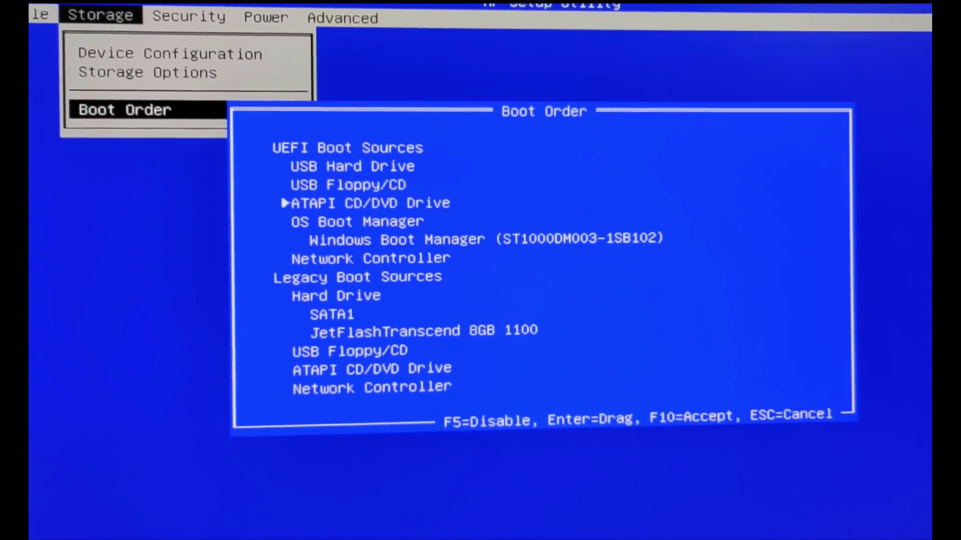
key("Down")
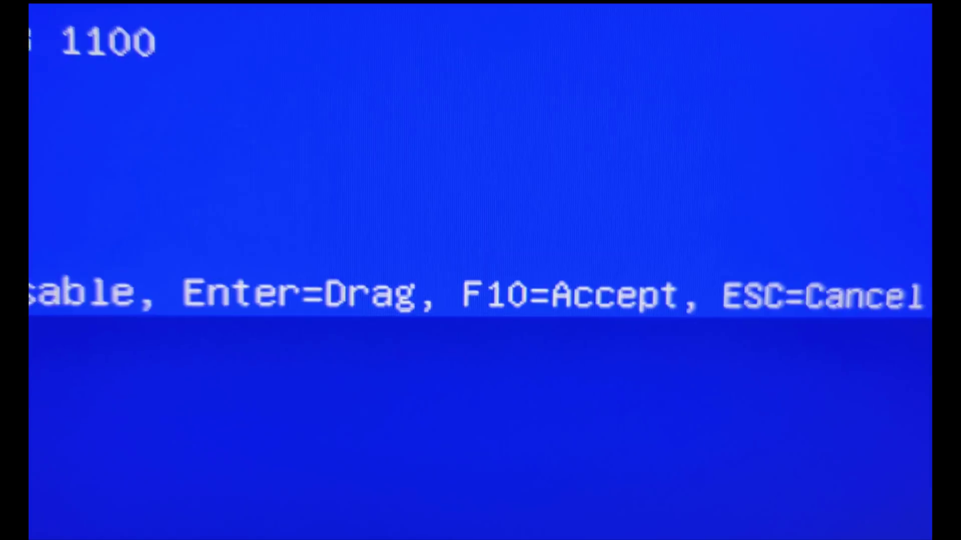
key("F10")
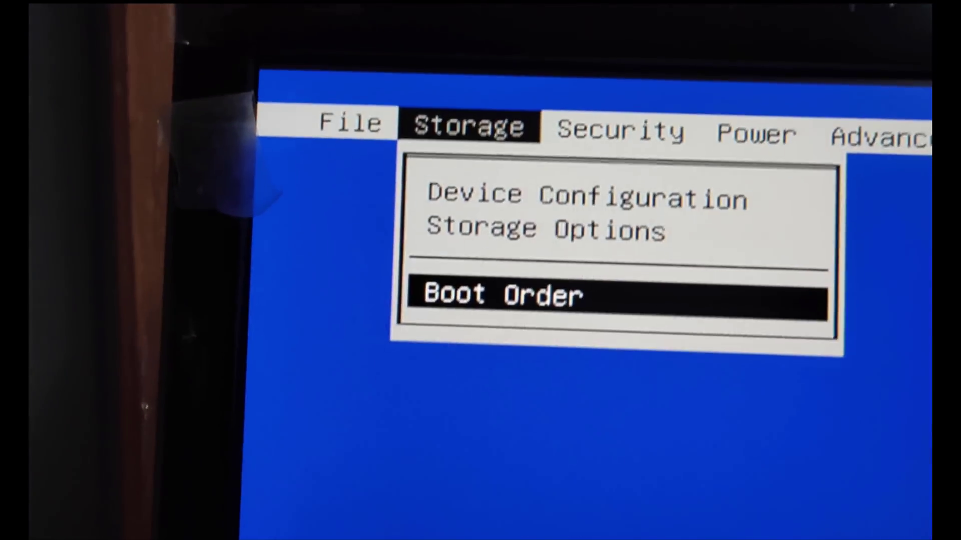
Step: Save the BIOS changes, exit the HP Setup Utility, and confirm the exit
key("Left")
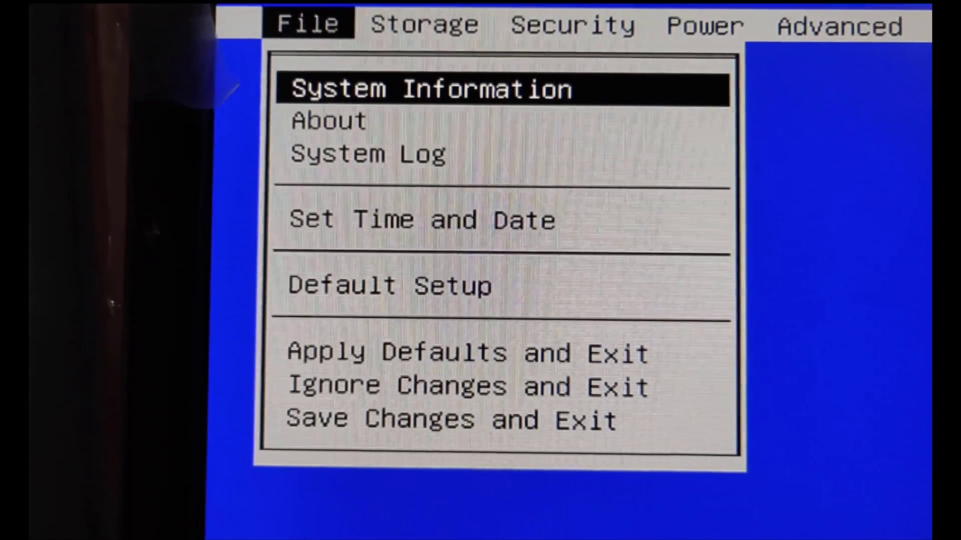
key("Down")
key("Down")
key("Down")
key("Down")
key("Down")
key("Down")
key("Down")
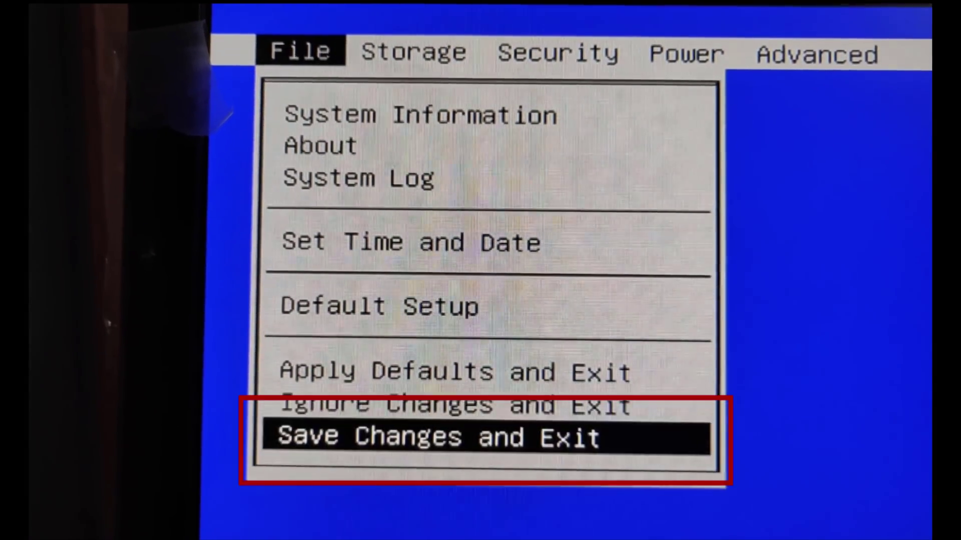
key("Return")
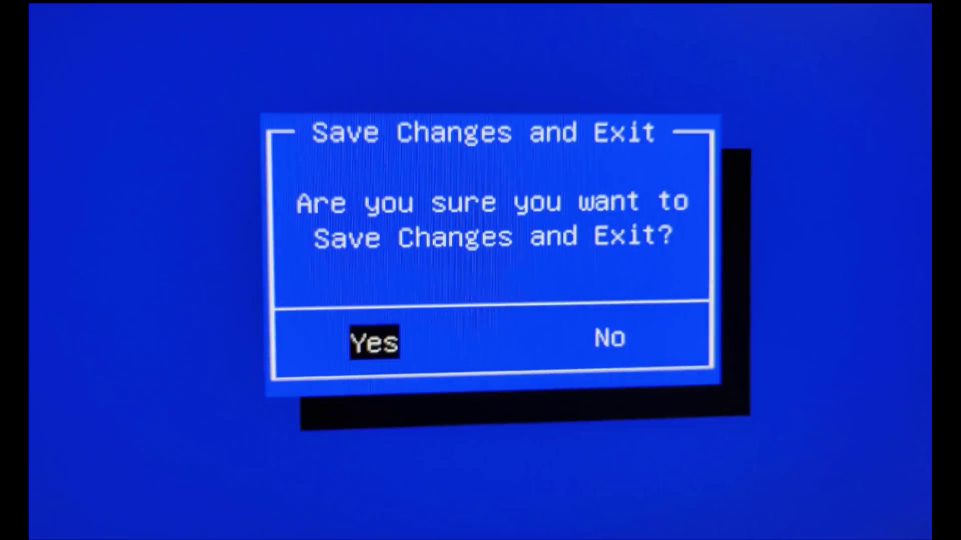
key("Return")
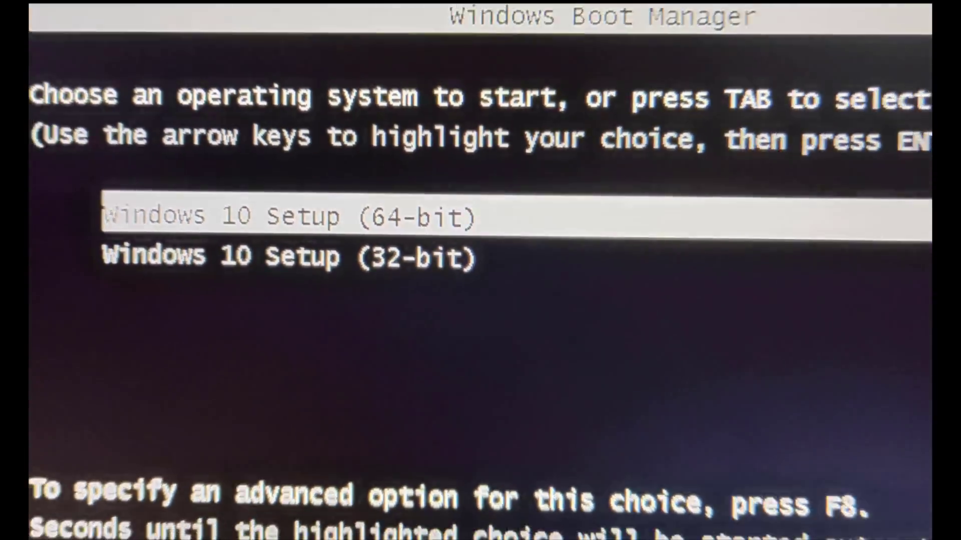
Step: Look through the 64-bit and 32-bit Windows 10 Setup choices in the Windows Boot Manager
key("Down")
key("Up")
key("Down")
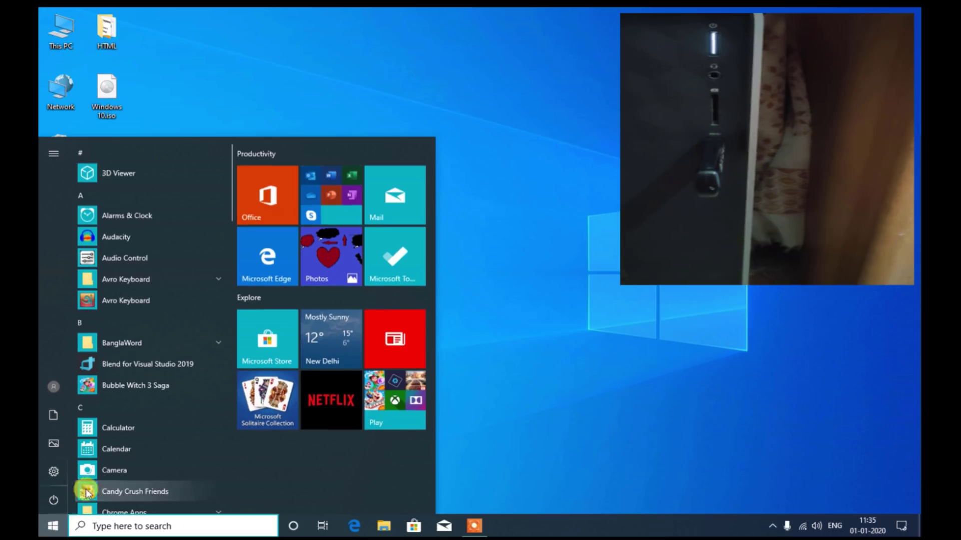
Step: Switch to Command Prompt, running it as administrator, and start the diskpart utility
left_click(125, 523)
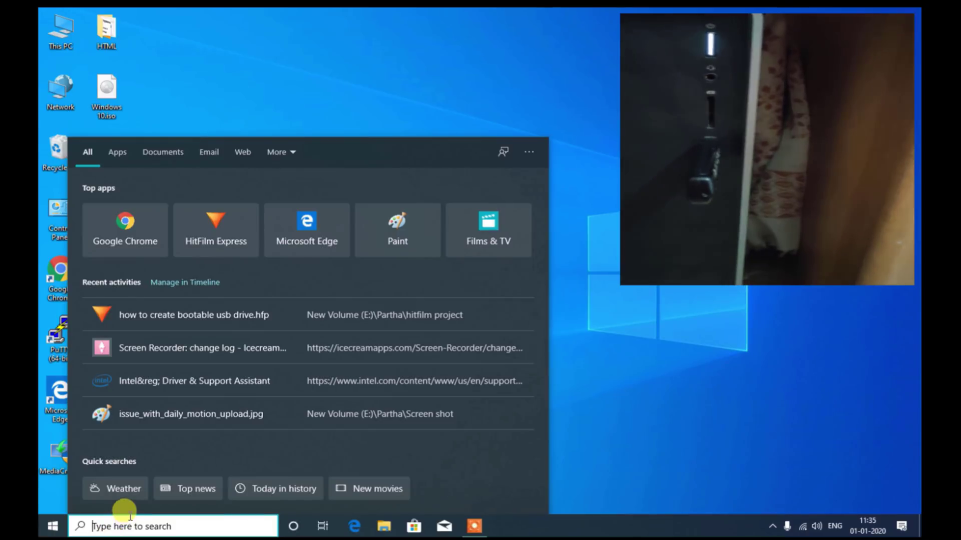
type("cmd")
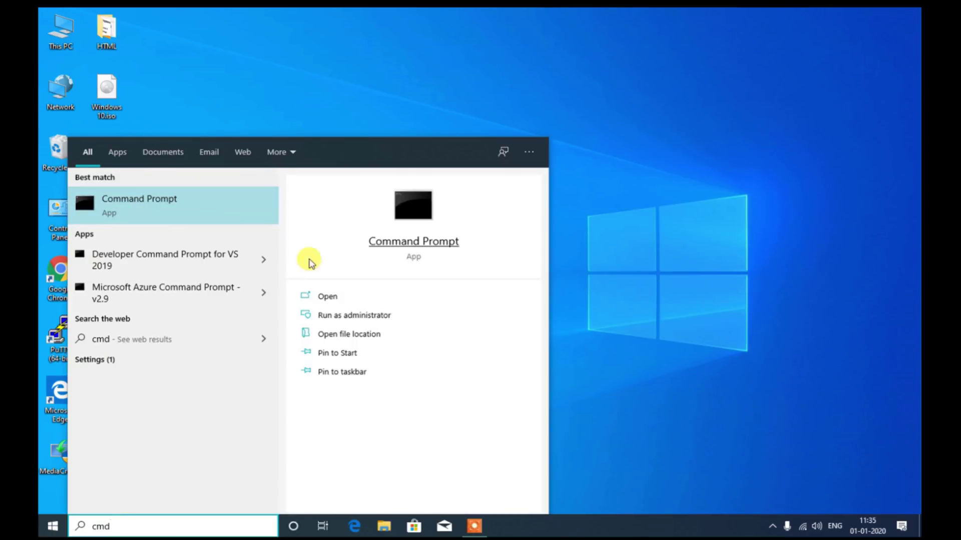
left_click(371, 315)
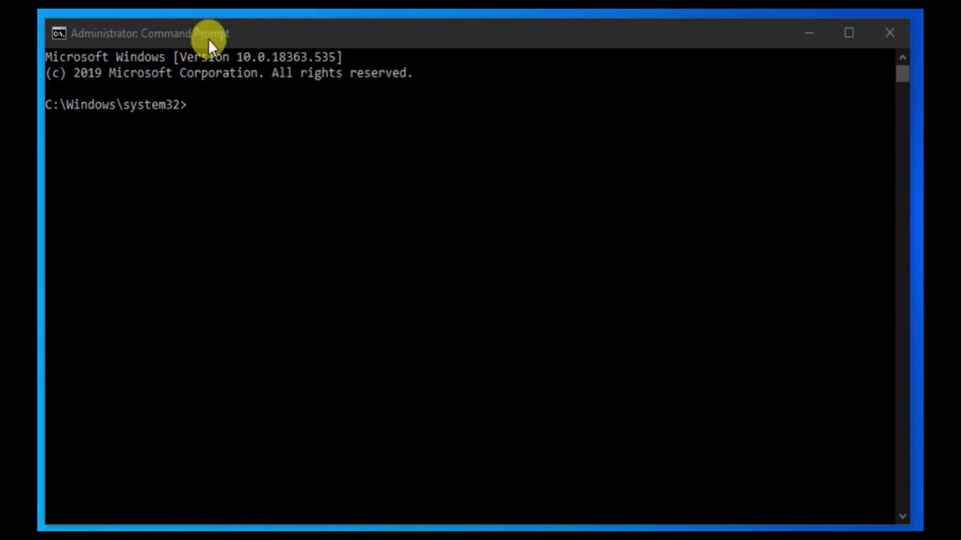
left_click(262, 35)
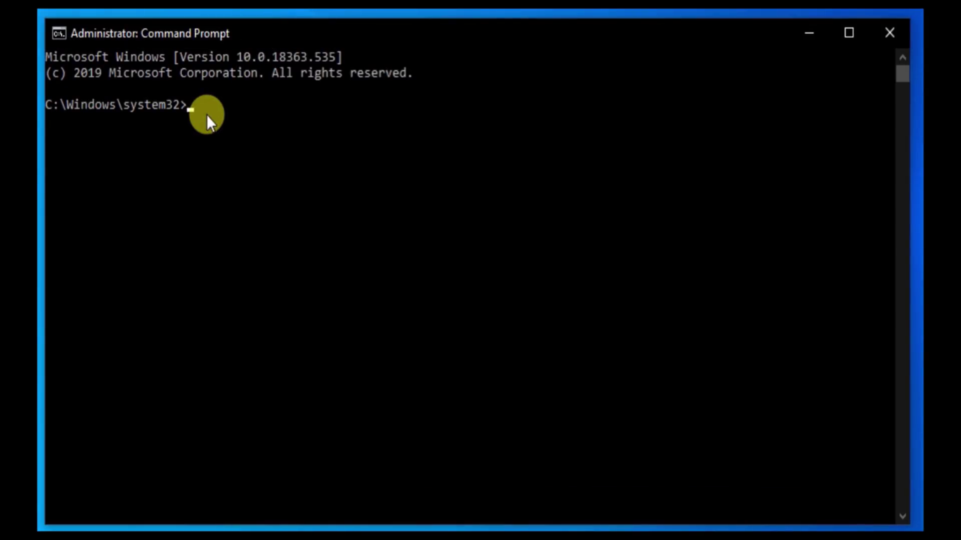
type("diskpart")
key("Return")
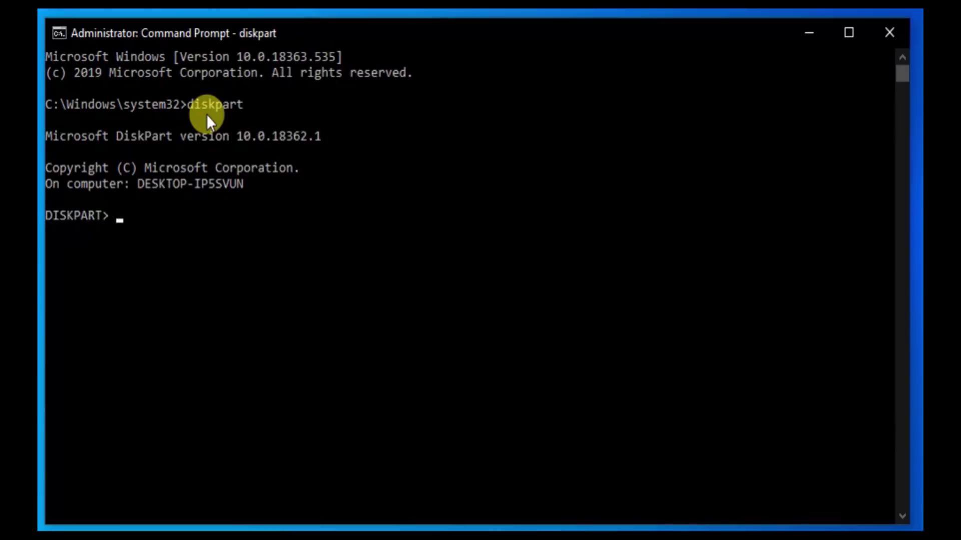
Step: List the disks in DiskPart and compare the Disk 0 and Disk 1 entries by size to identify the USB drive
type("list disk")
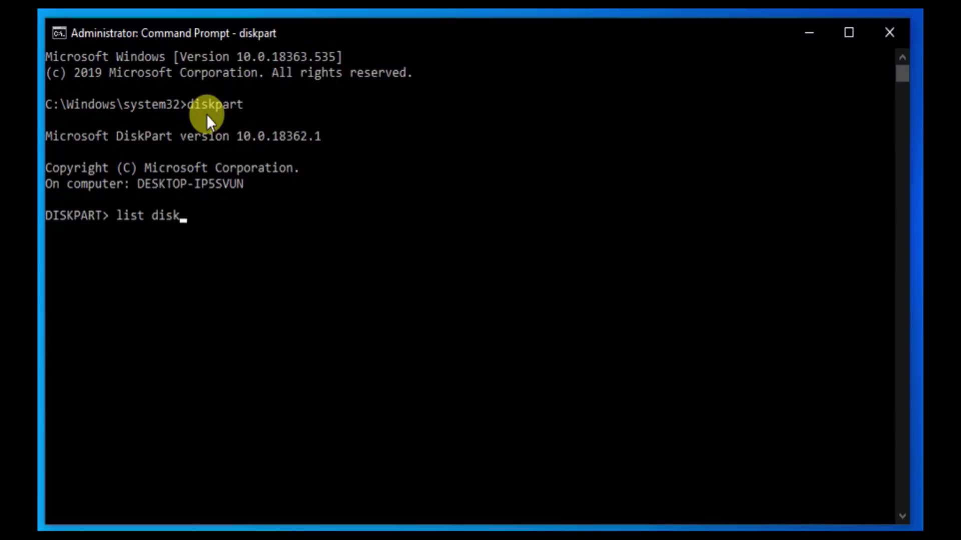
key("Return")
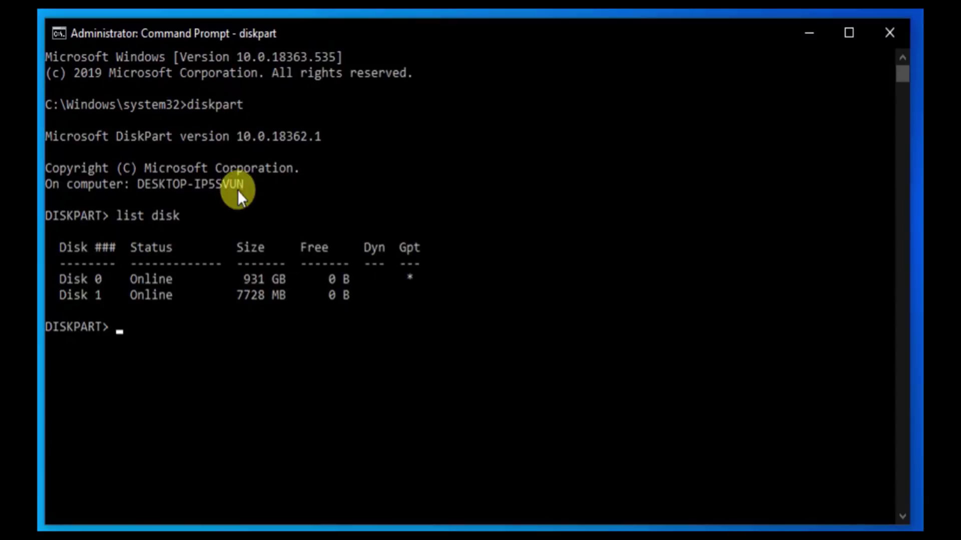
left_click_drag(59, 279, 417, 282)
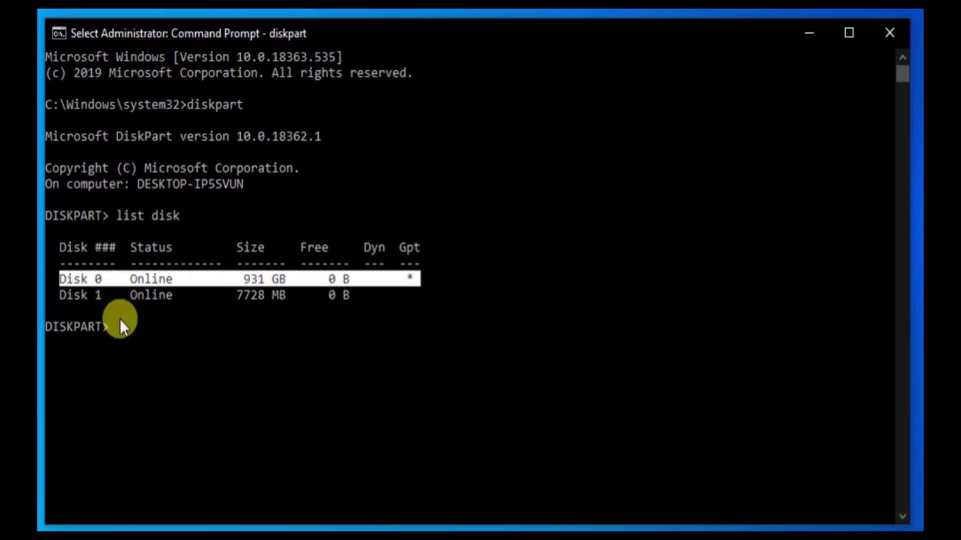
left_click_drag(53, 295, 368, 293)
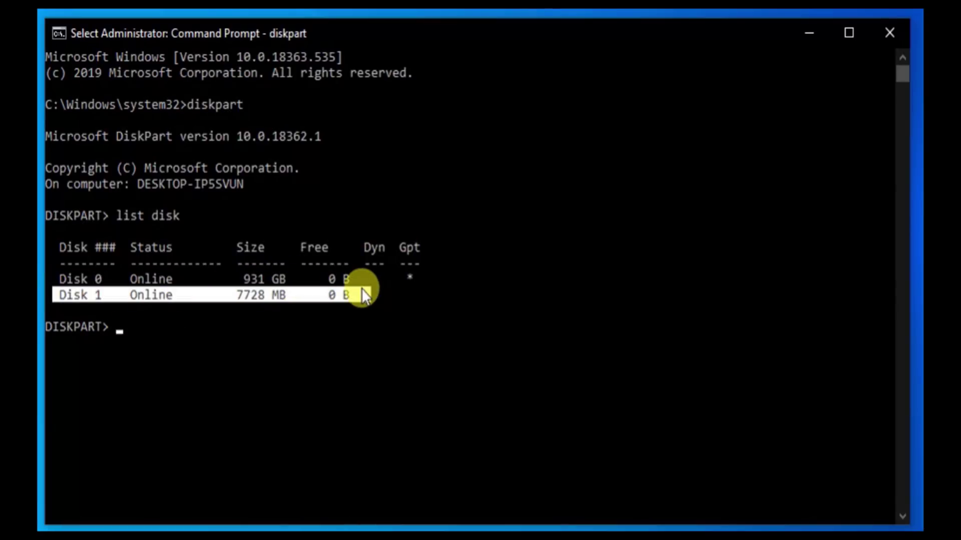
left_click_drag(235, 295, 293, 296)
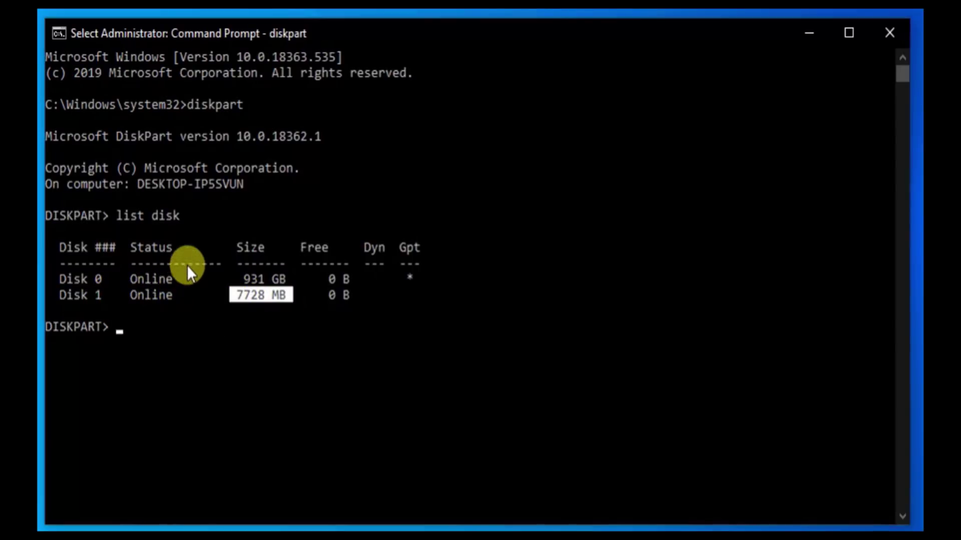
left_click_drag(106, 295, 62, 298)
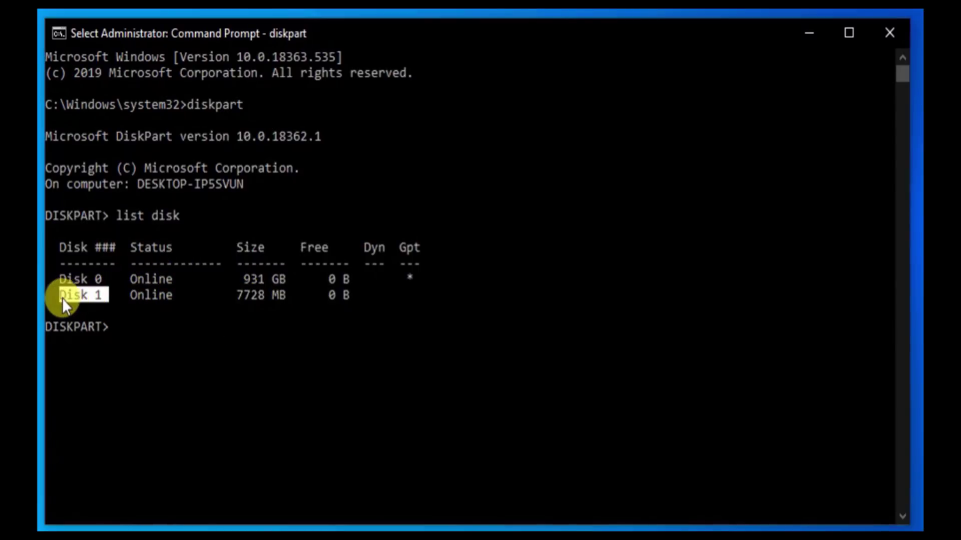
right_click(119, 330)
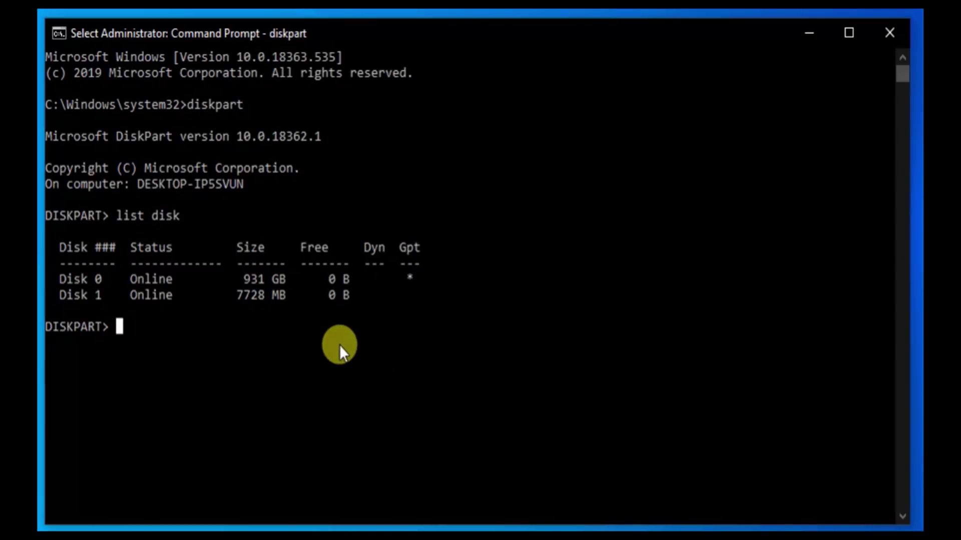
Step: Select disk 1 in DiskPart and erase it with the clean command
type("select")
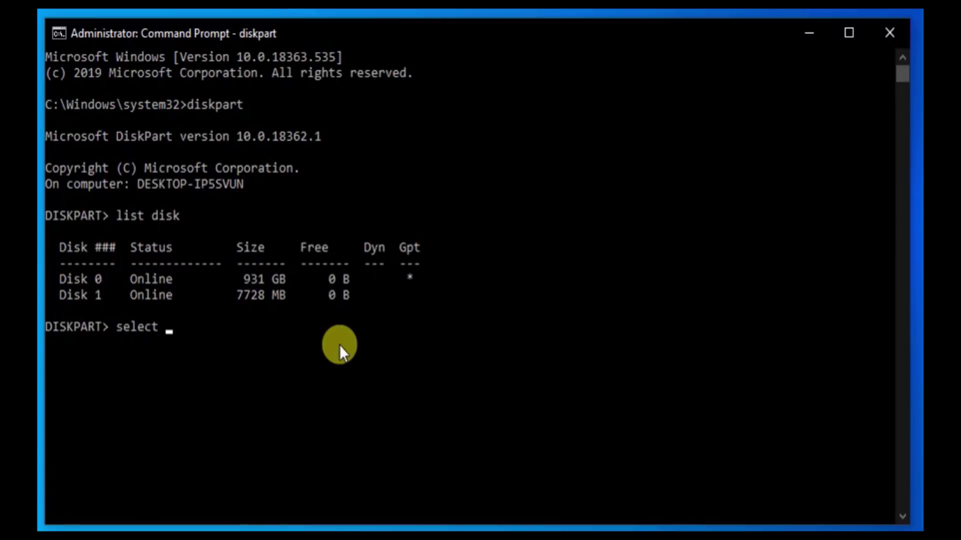
type(" disk 1")
key("Return")
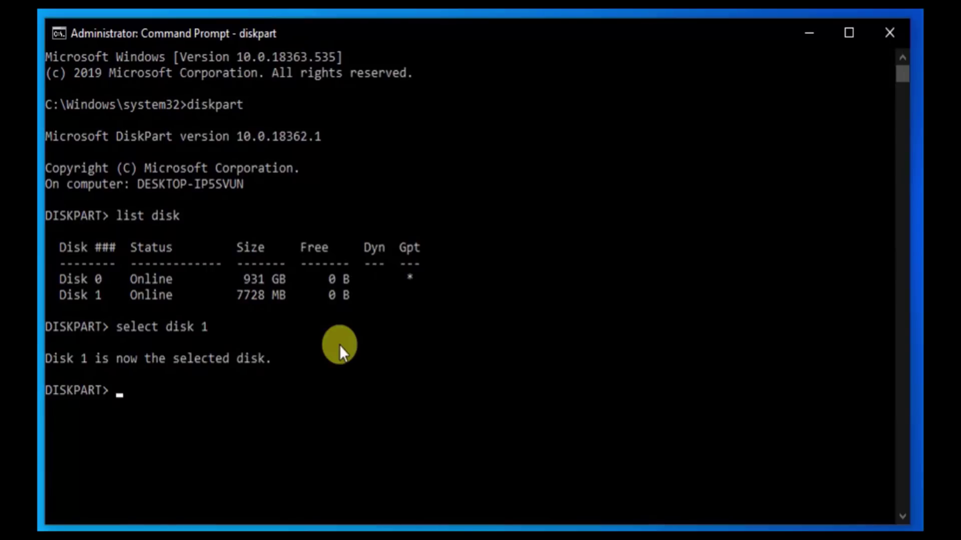
type("clean")
key("Return")
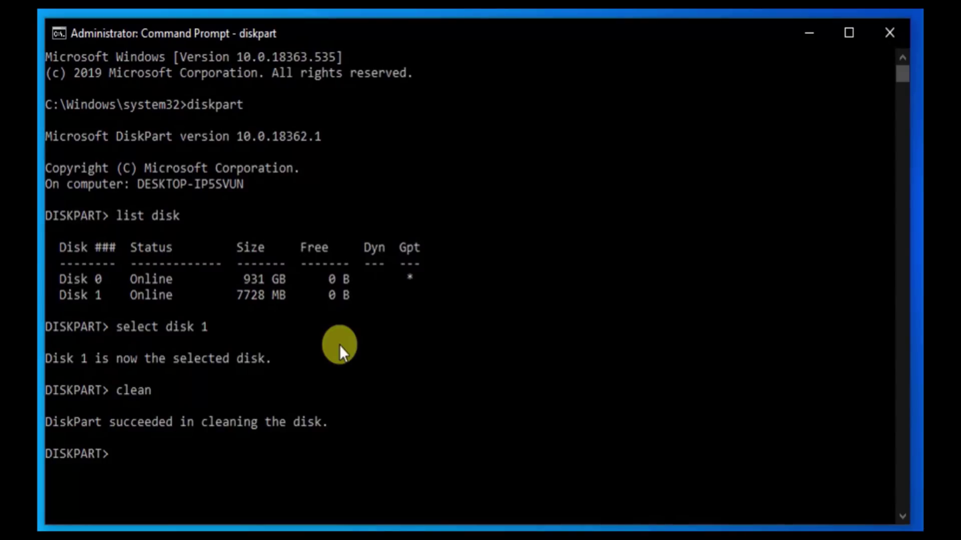
Step: Create a primary partition on the cleaned USB disk
type("create partit")
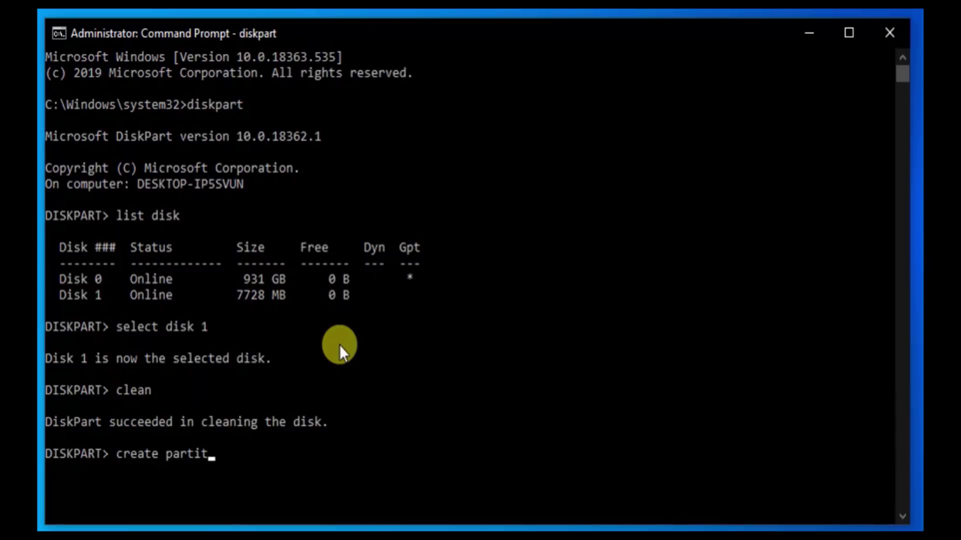
type("ion primary")
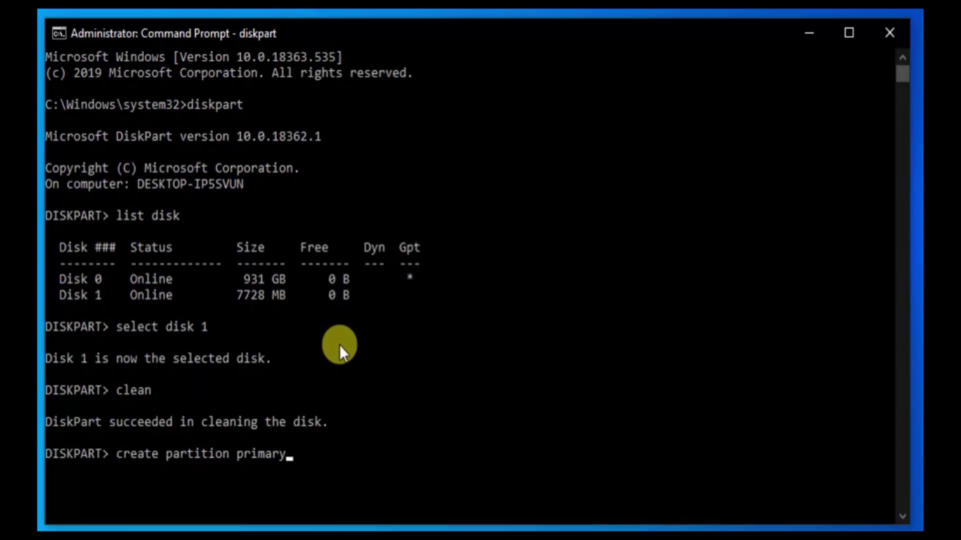
key("Return")
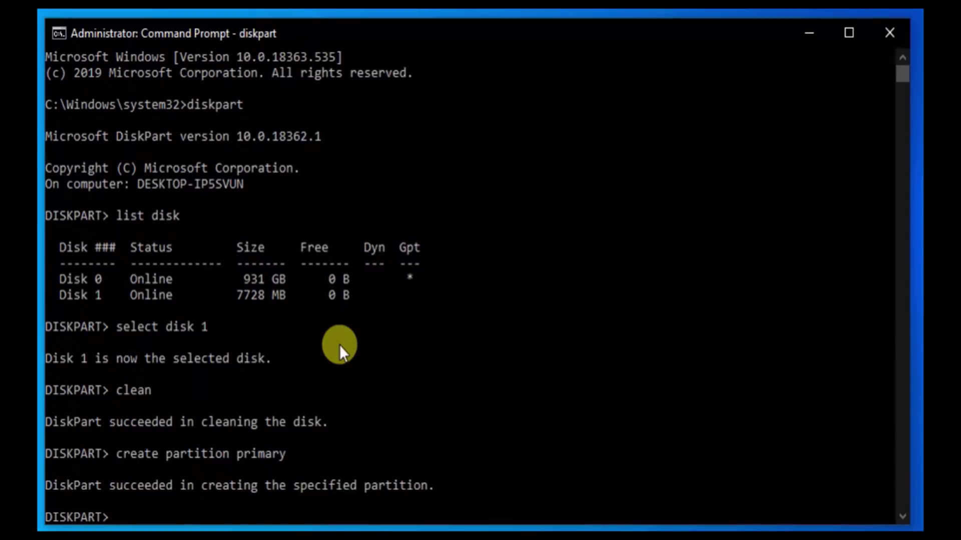
Step: Select partition 1 on the USB disk and mark it as active
type("select partition")
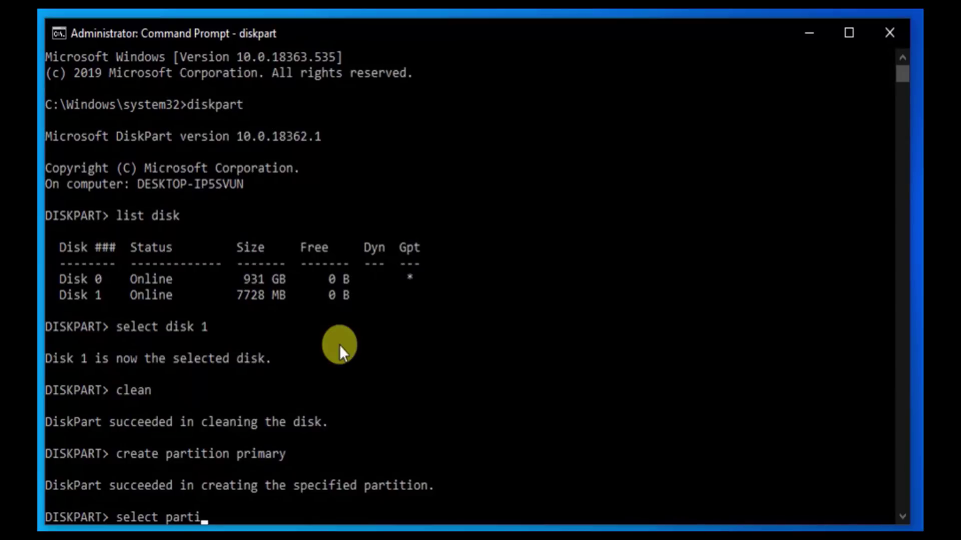
type(" 1")
key("Return")
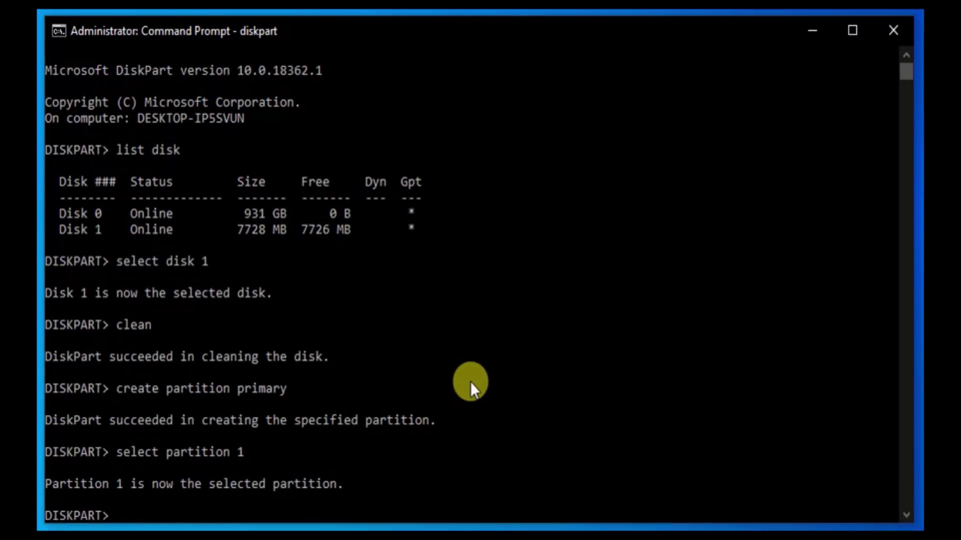
type("active")
key("Return")
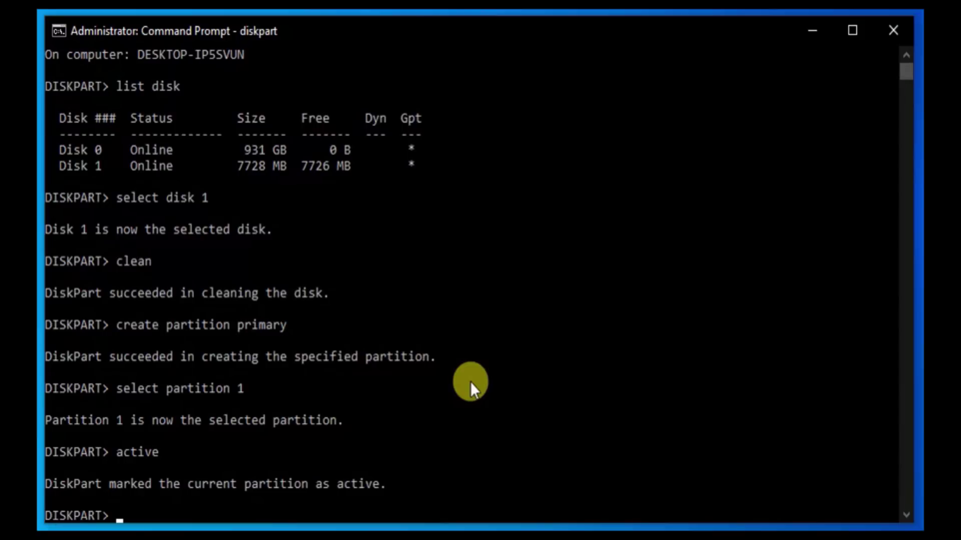
Step: Quick-format the active partition with the FAT32 file system and assign it a drive letter
type("format fs=")
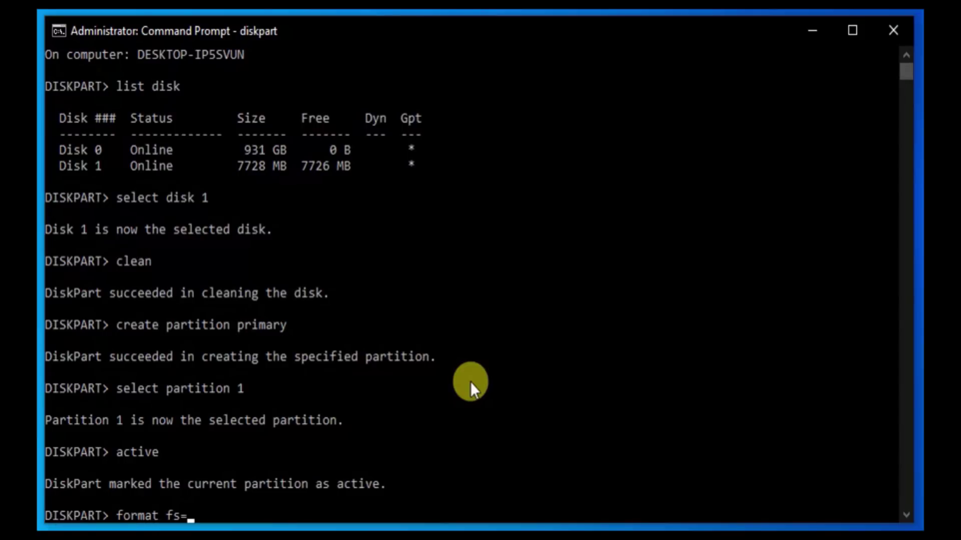
type("fat32 quick")
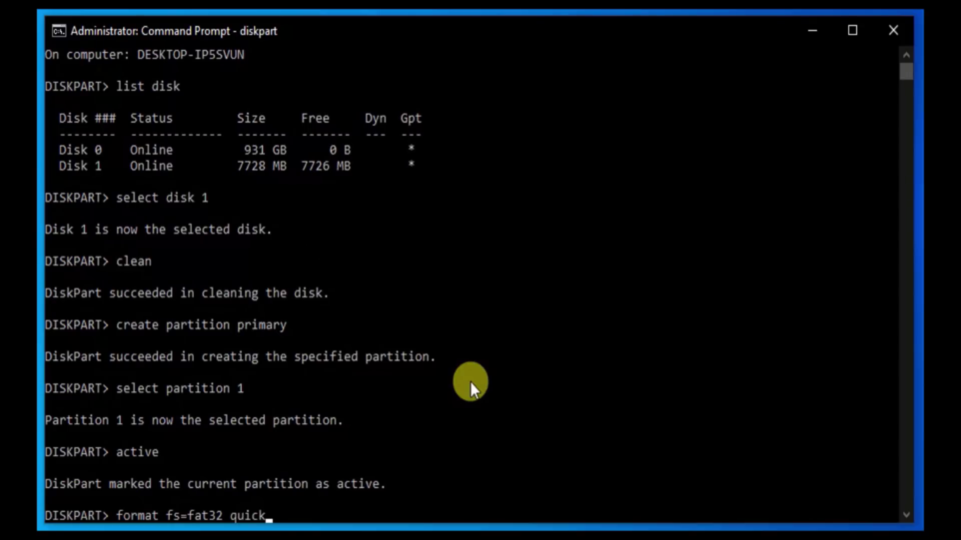
key("Return")
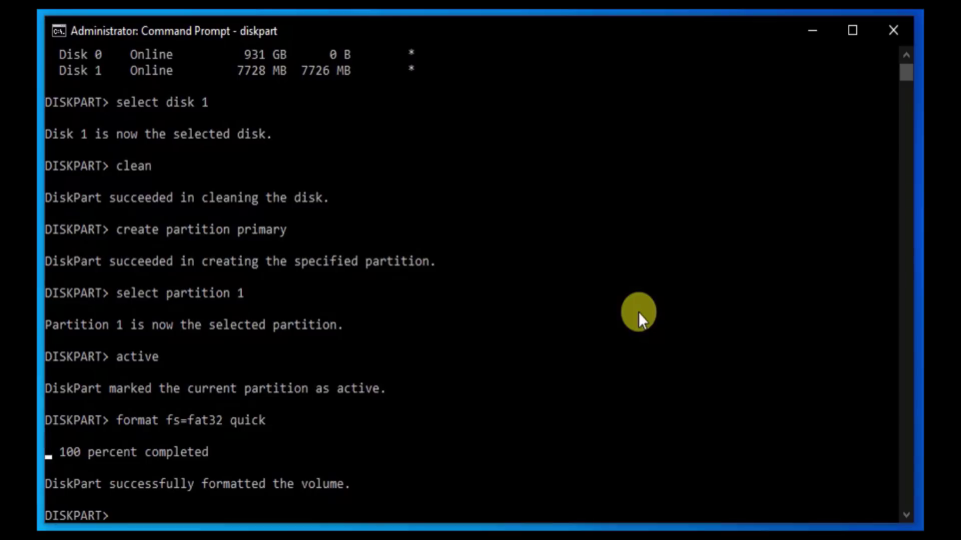
type("assign")
key("Return")
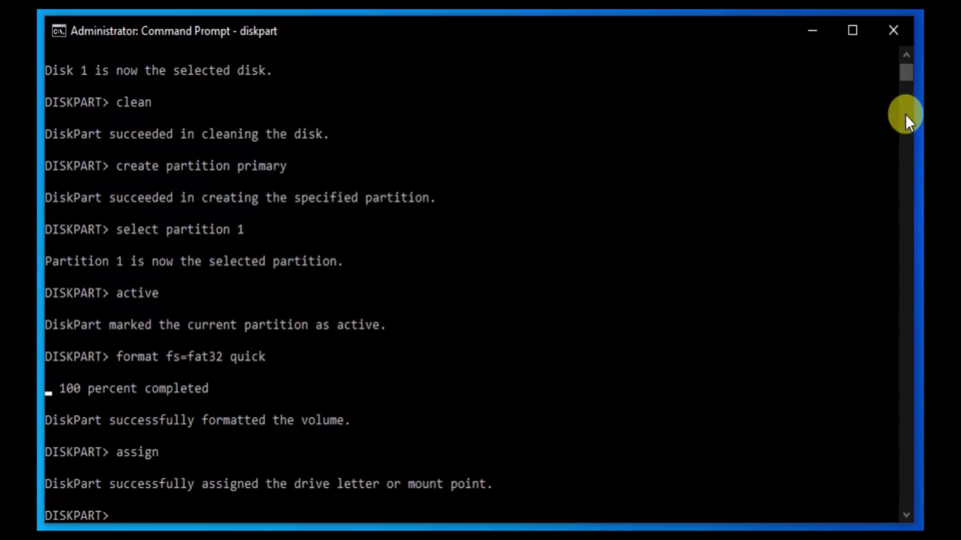
Step: Exit DiskPart and close the Command Prompt
type("exit")
key("Return")
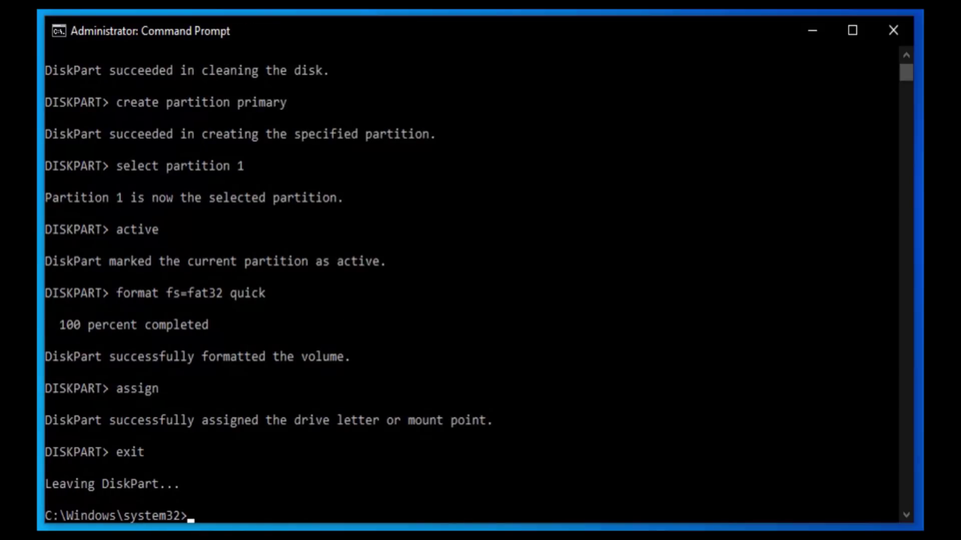
type("exit")
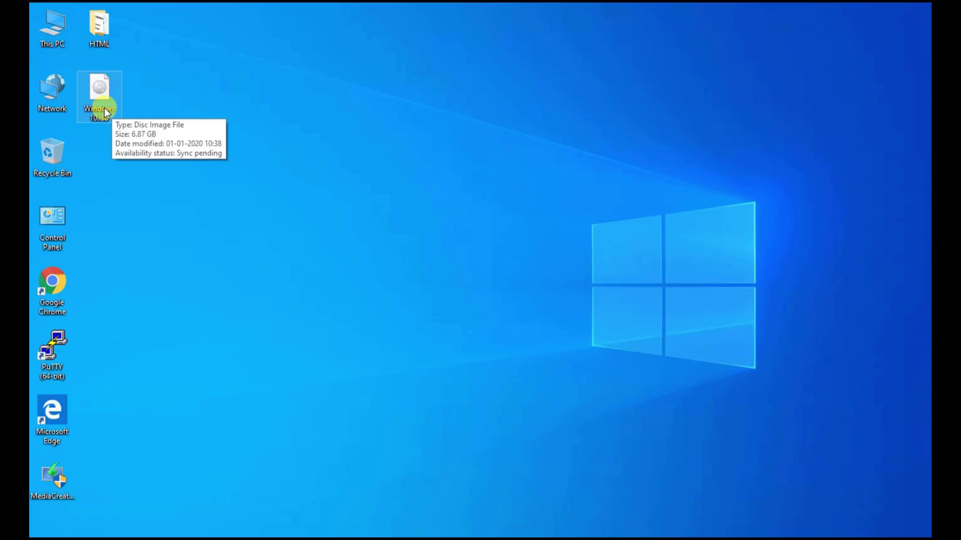
Step: Extract the Windows 10.iso image on the desktop into its own Windows 10 folder
right_click(104, 107)
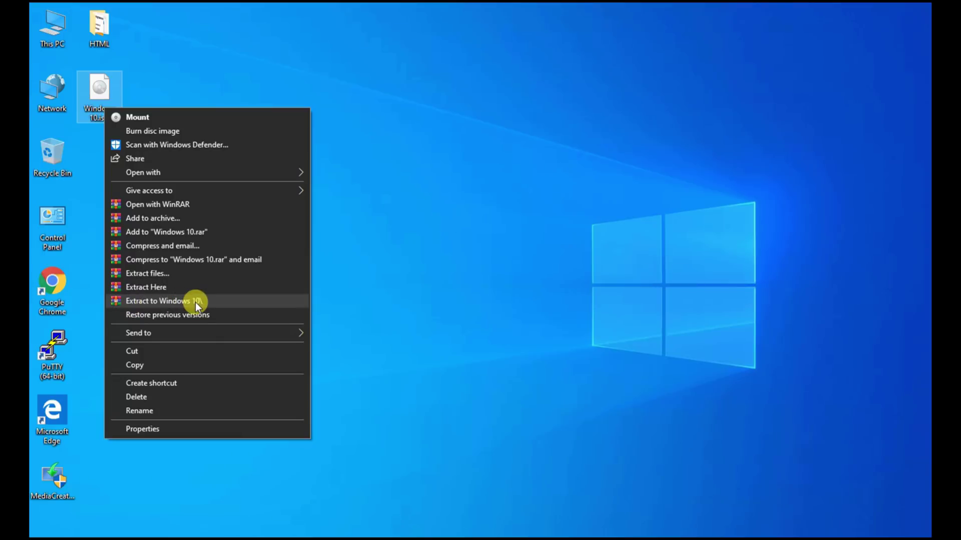
left_click(178, 303)
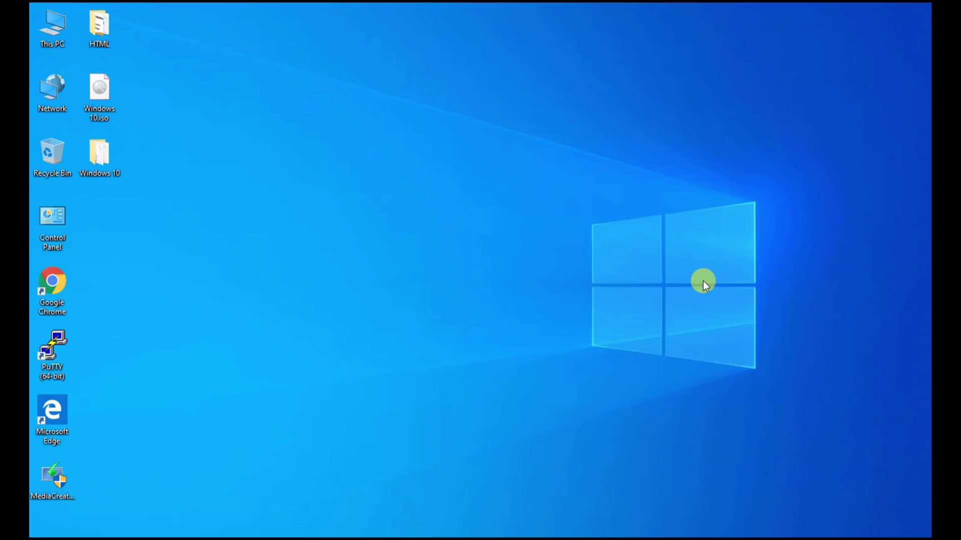
Step: Open USB Drive (I:) and the extracted Windows 10 folder, and arrange the two windows side by side
double_click(52, 25)
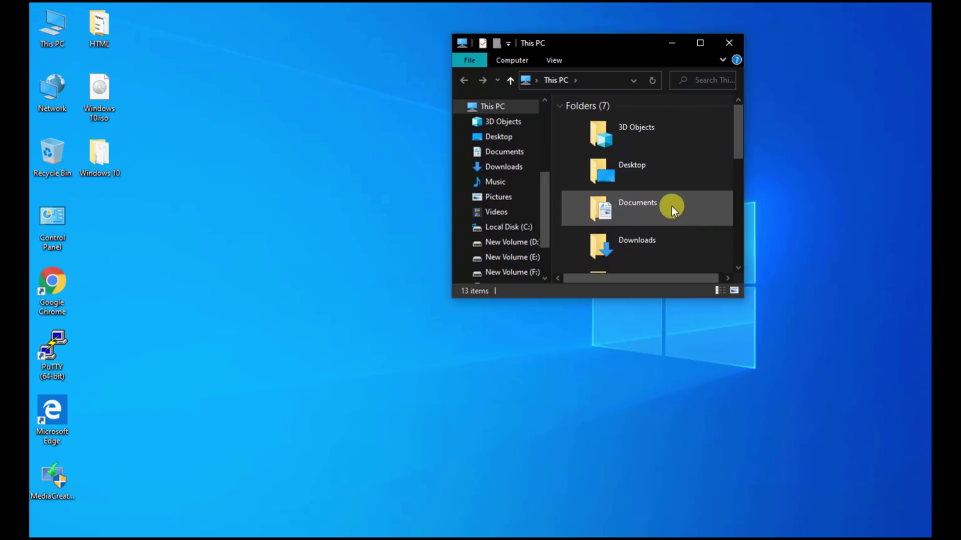
scroll(691, 206, "down", 5)
double_click(656, 252)
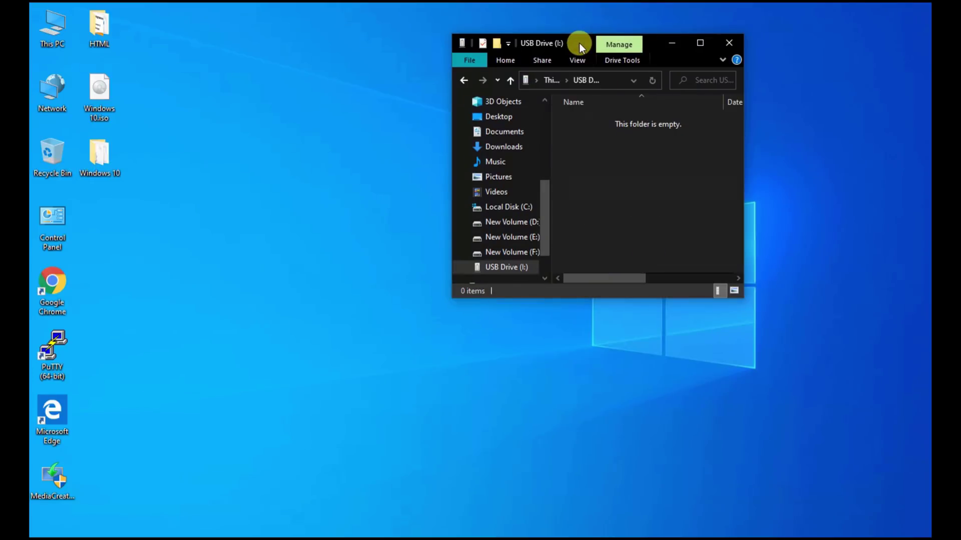
left_click_drag(587, 43, 611, 49)
double_click(99, 155)
left_click_drag(688, 70, 363, 57)
Step: Copy all files and folders from the Windows 10 folder to USB Drive (I:)
key("ctrl+a")
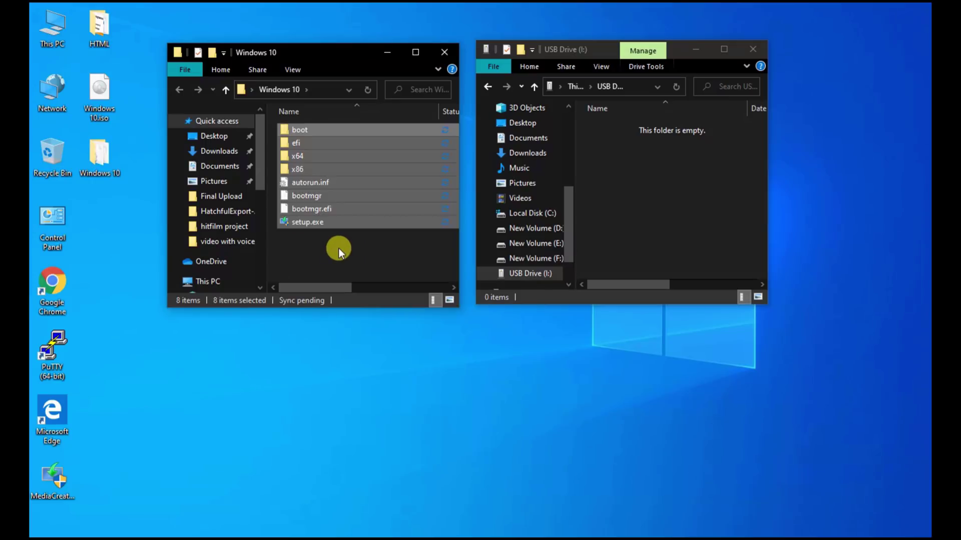
right_click(290, 167)
left_click(324, 341)
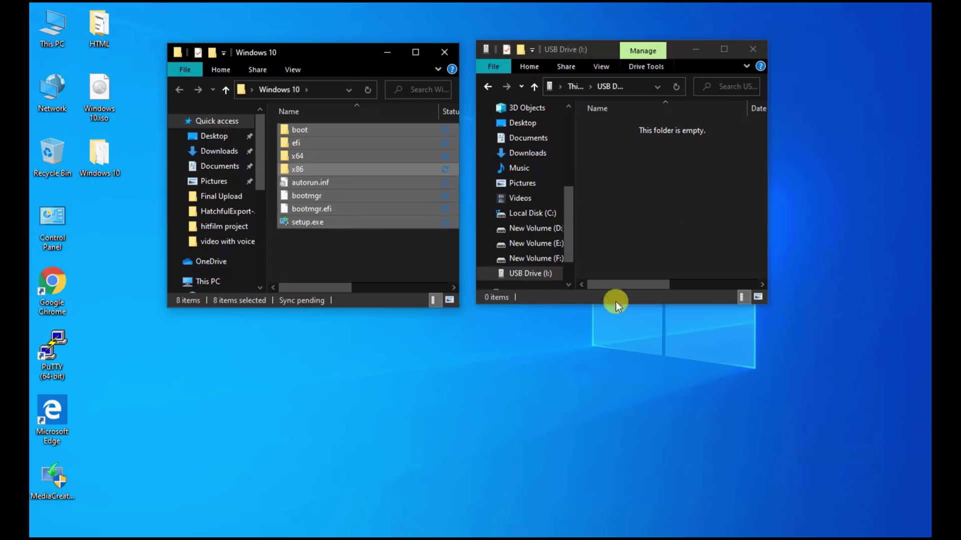
right_click(625, 155)
left_click(666, 244)
left_click_drag(485, 106, 486, 202)
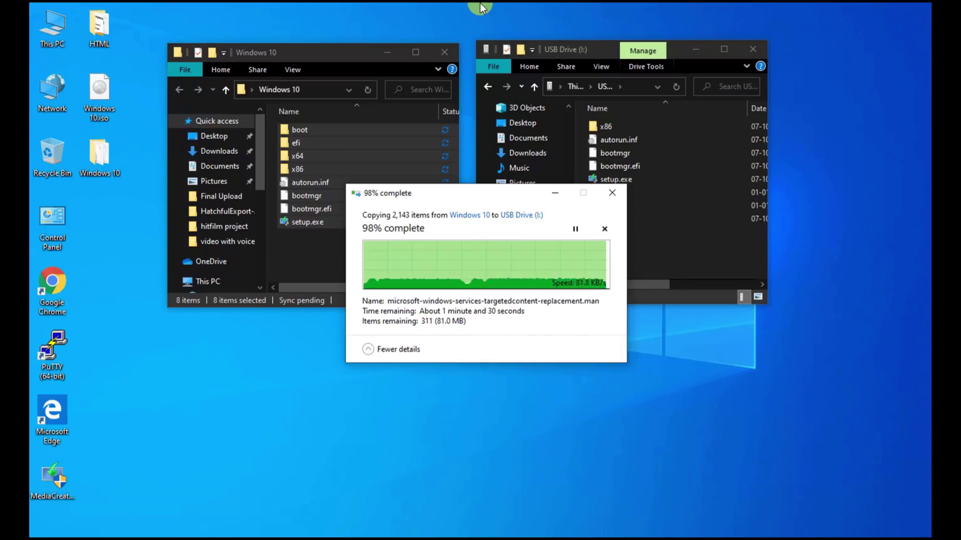
right_click(624, 248)
left_click(660, 298)
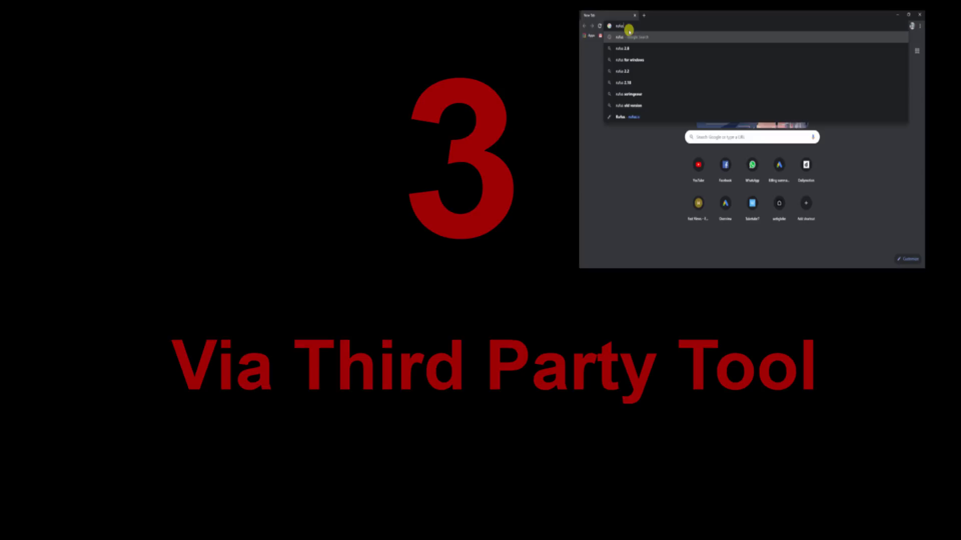
Step: Search Google for rufus, and download Rufus 3.8 from the official rufus.ie site
key("Return")
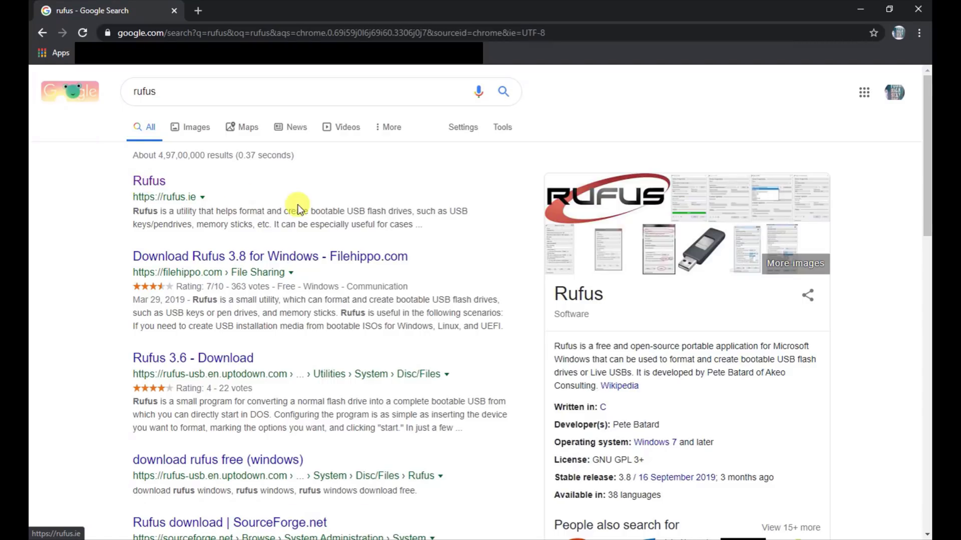
left_click(155, 188)
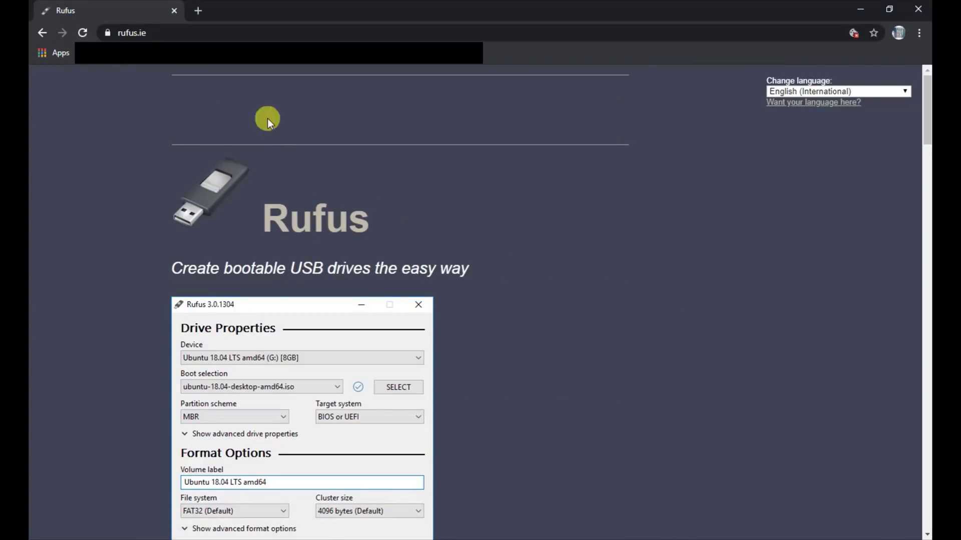
scroll(655, 238, "down", 10)
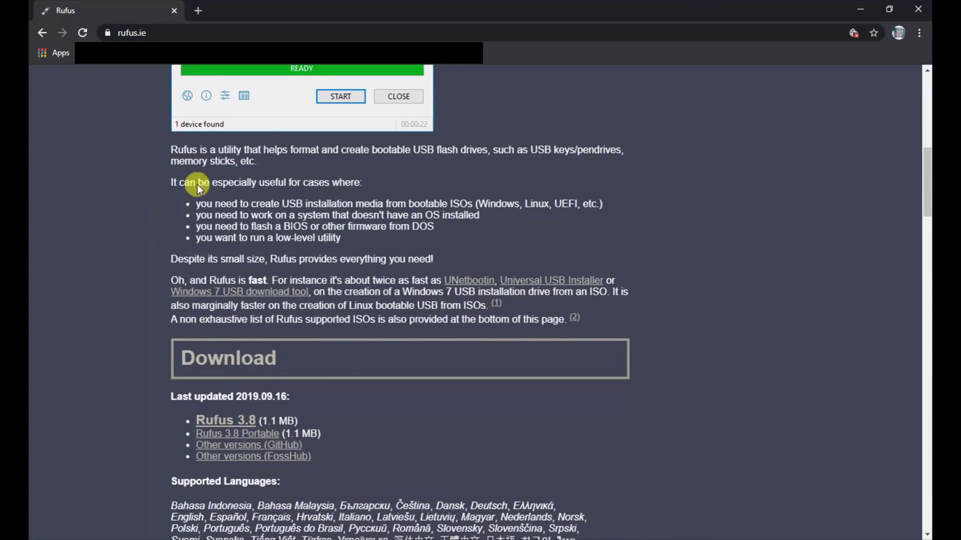
scroll(505, 332, "down", 2)
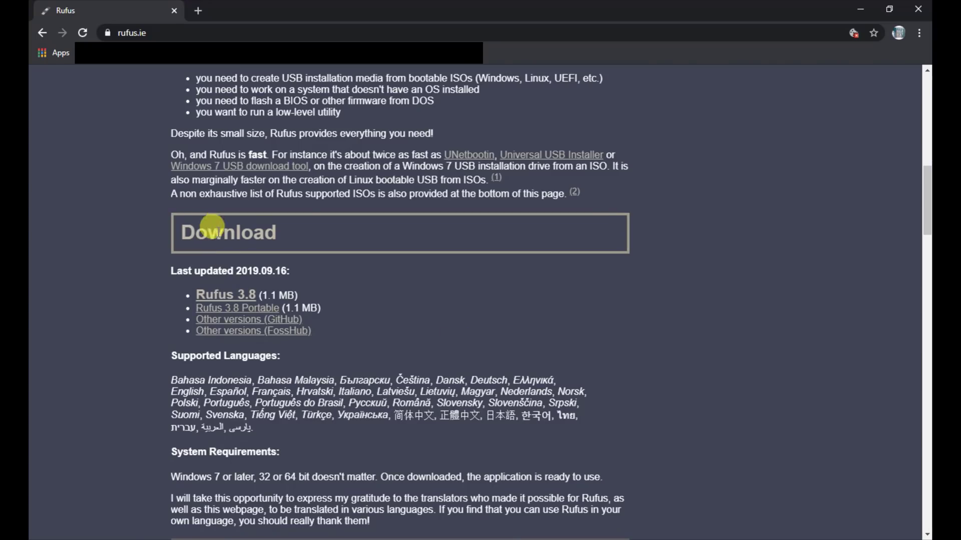
left_click(220, 299)
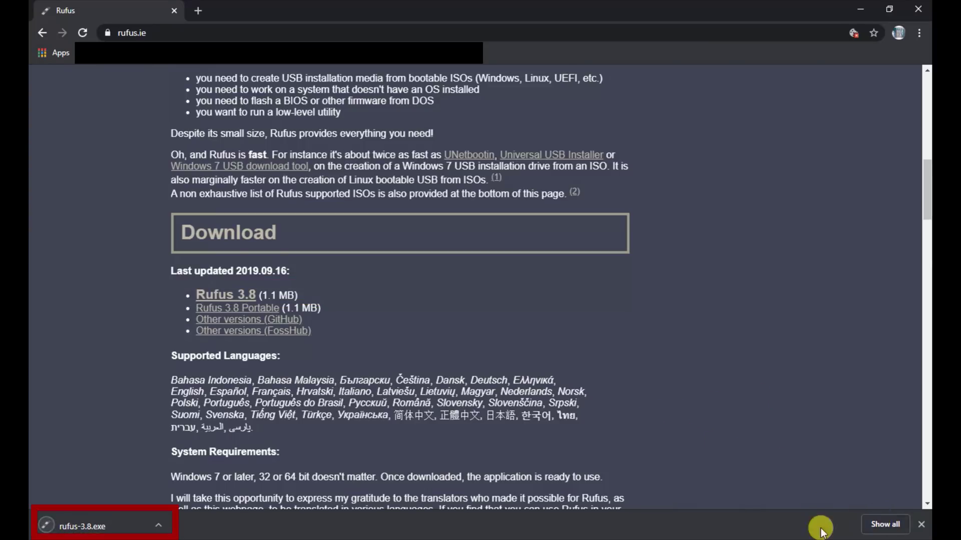
Step: Launch the downloaded rufus-3.8.exe and load Windows 10.iso from the desktop as the disk or ISO boot image
left_click(73, 530)
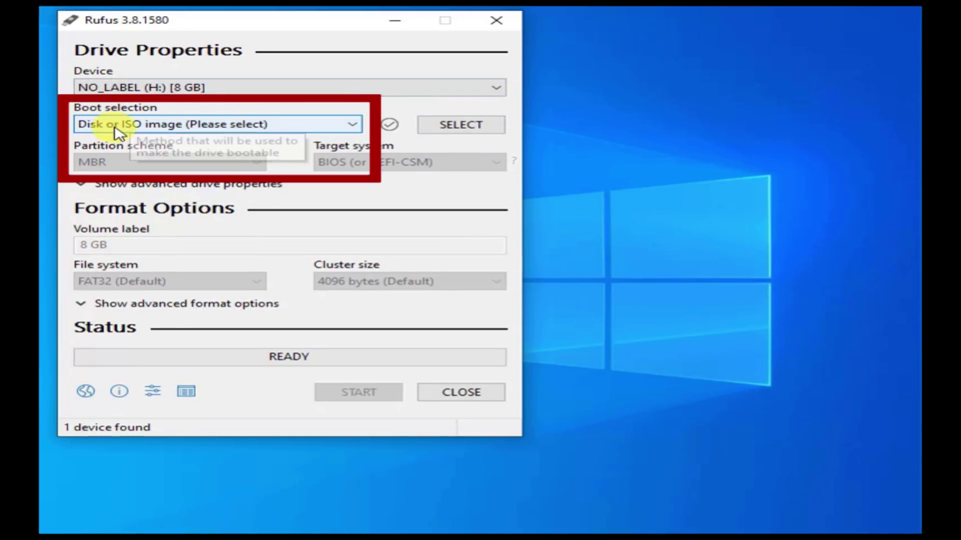
left_click(335, 127)
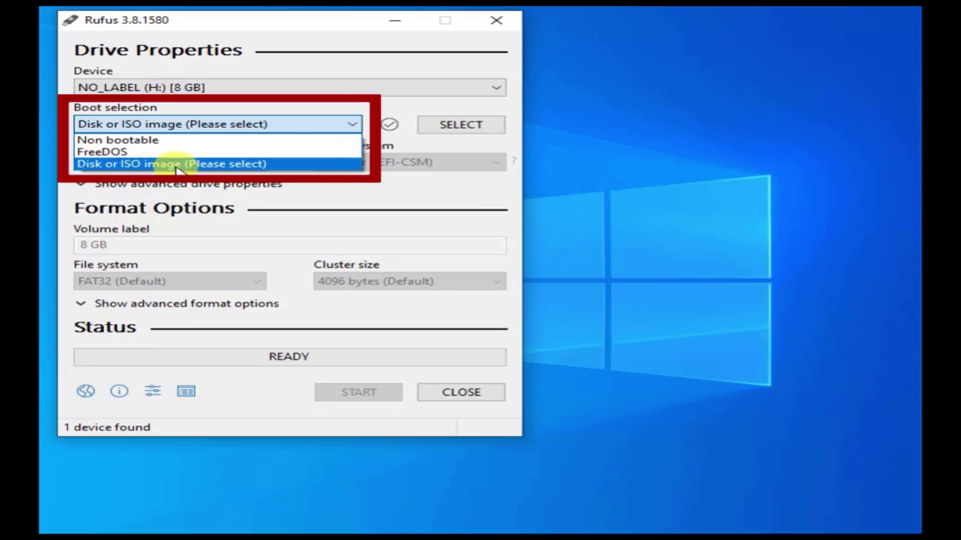
left_click(225, 165)
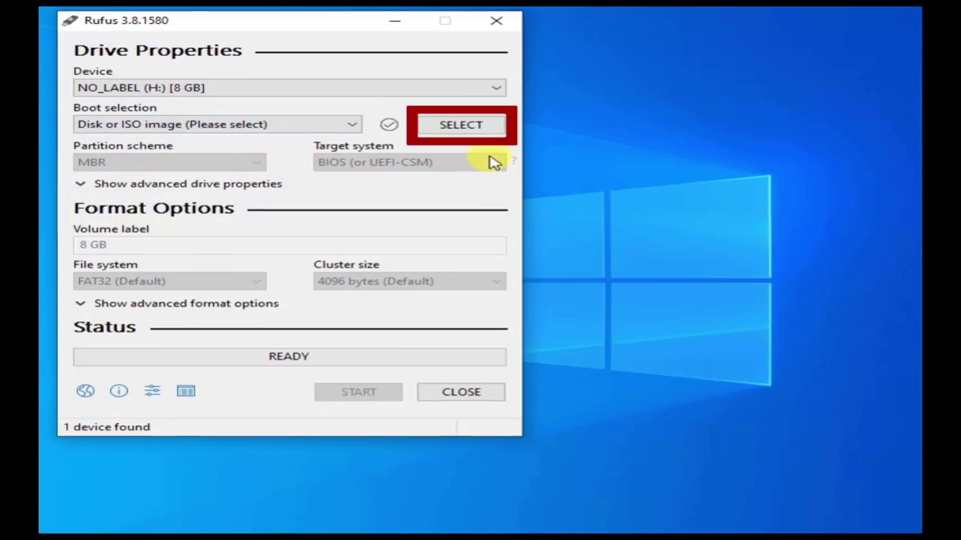
left_click(480, 127)
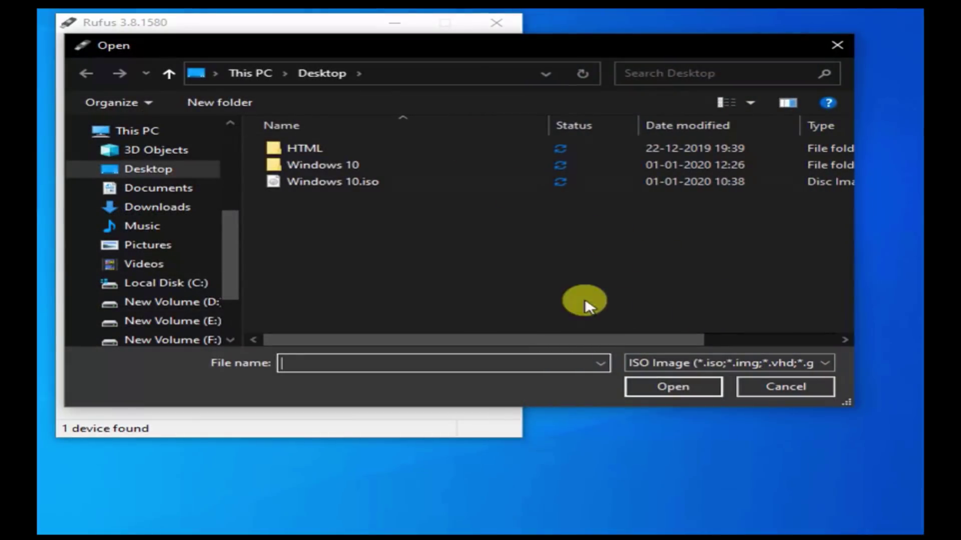
left_click(118, 173)
left_click(332, 182)
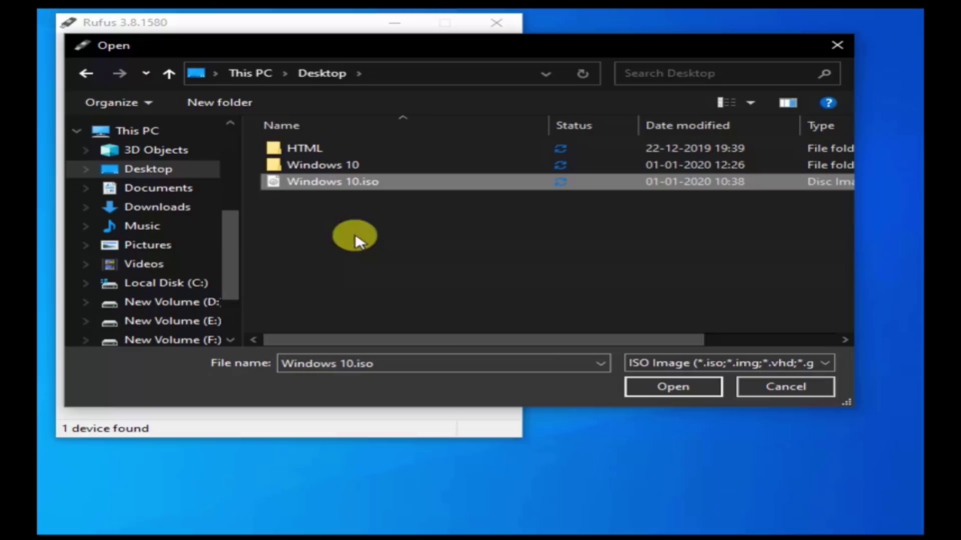
left_click(677, 392)
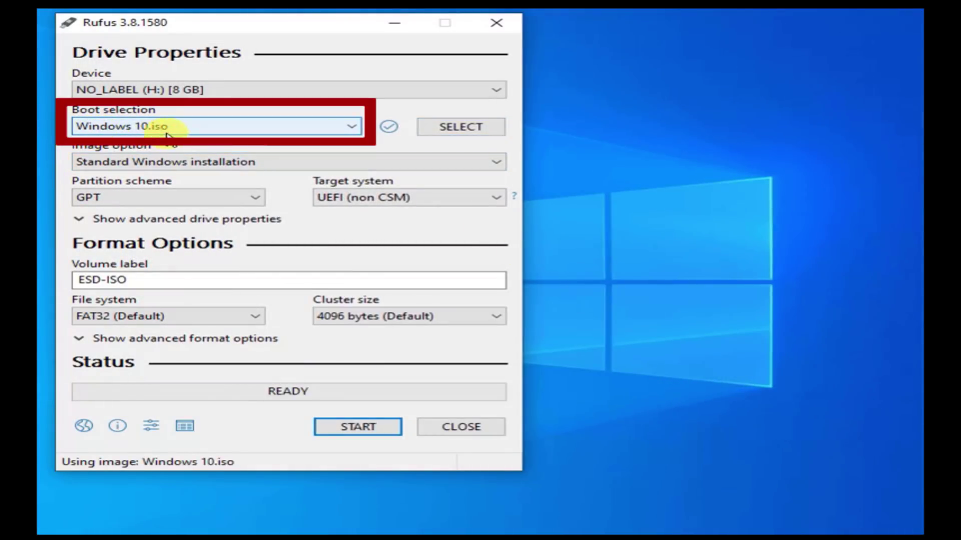
Step: Review the volume label and advanced format options, and start writing the image to NO_LABEL (H:), accepting that all its data is destroyed
left_click(147, 284)
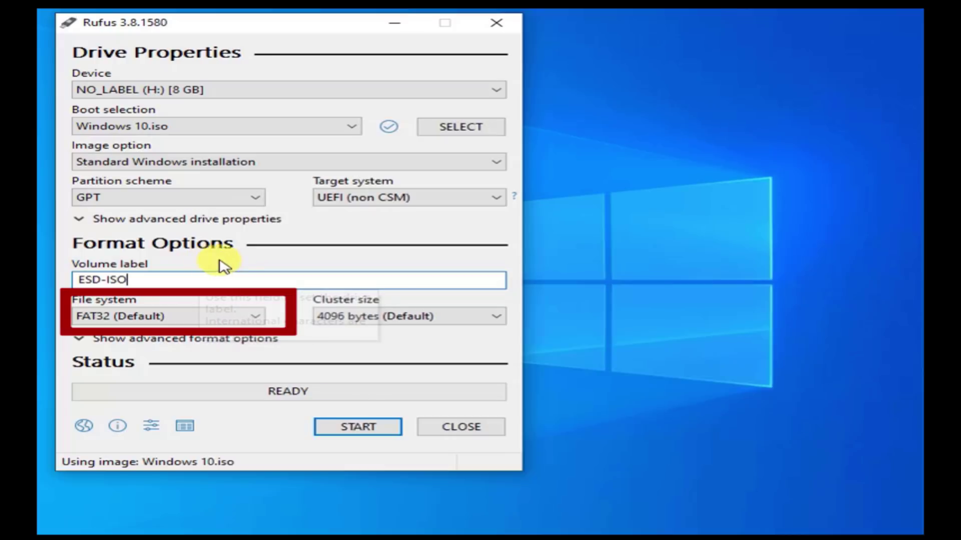
left_click(80, 342)
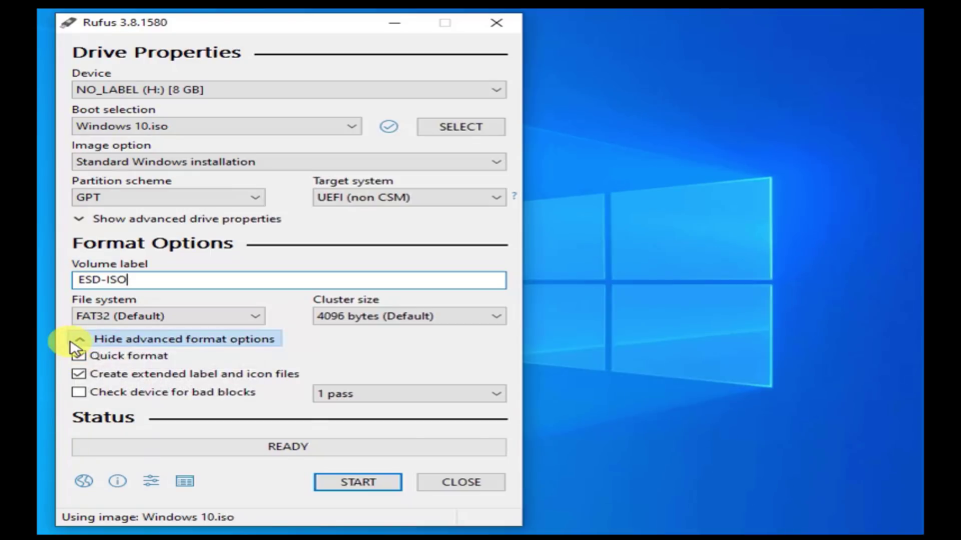
left_click(78, 338)
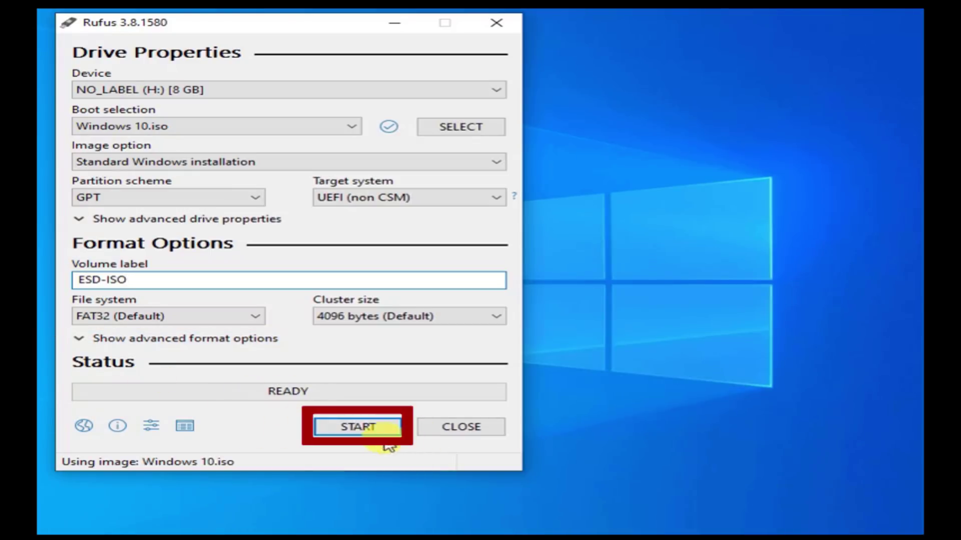
left_click(372, 428)
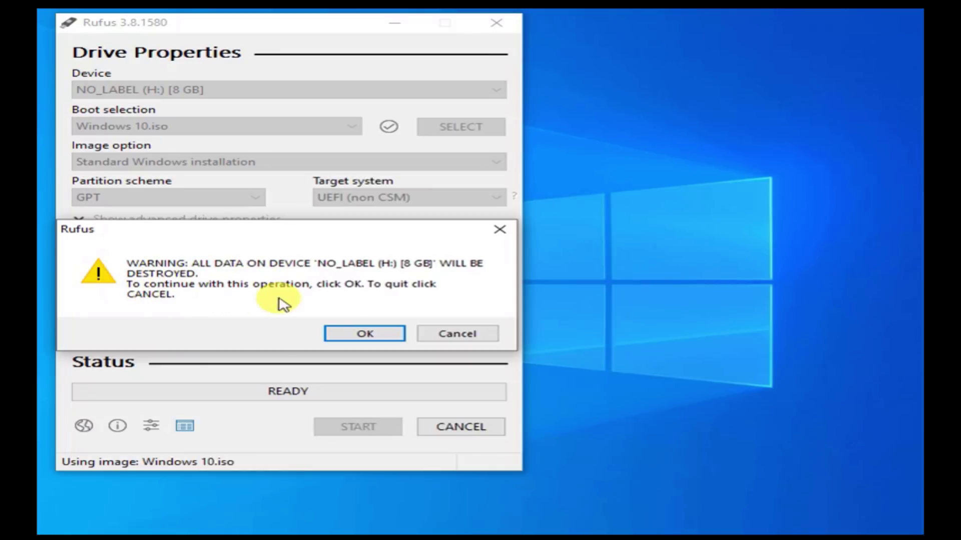
left_click(369, 334)
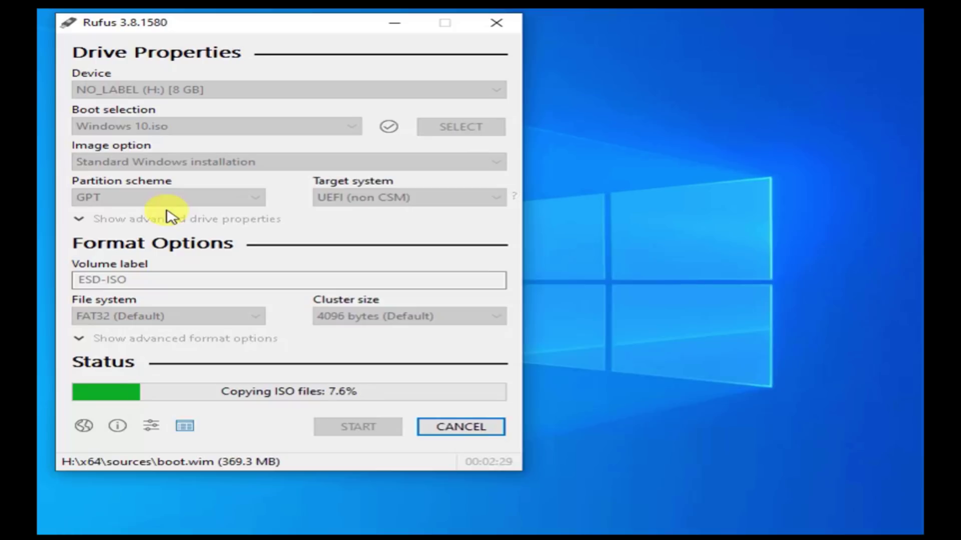